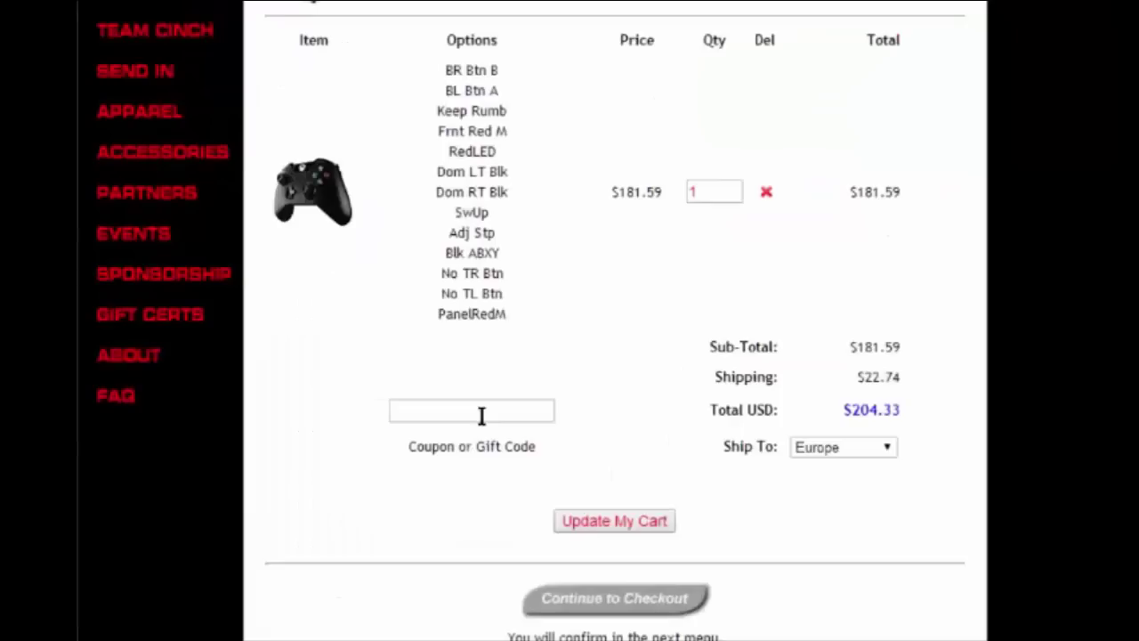
Step: Enter coupon code MWKY in the cart and update it to bring the total to $195.25
click(482, 412)
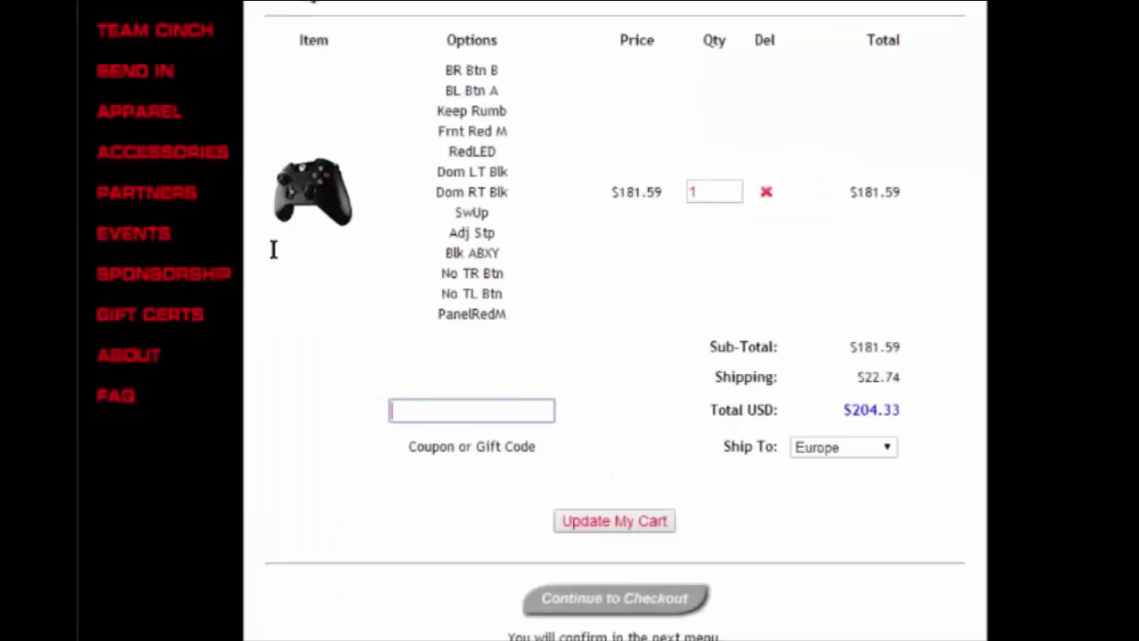
text(MW)
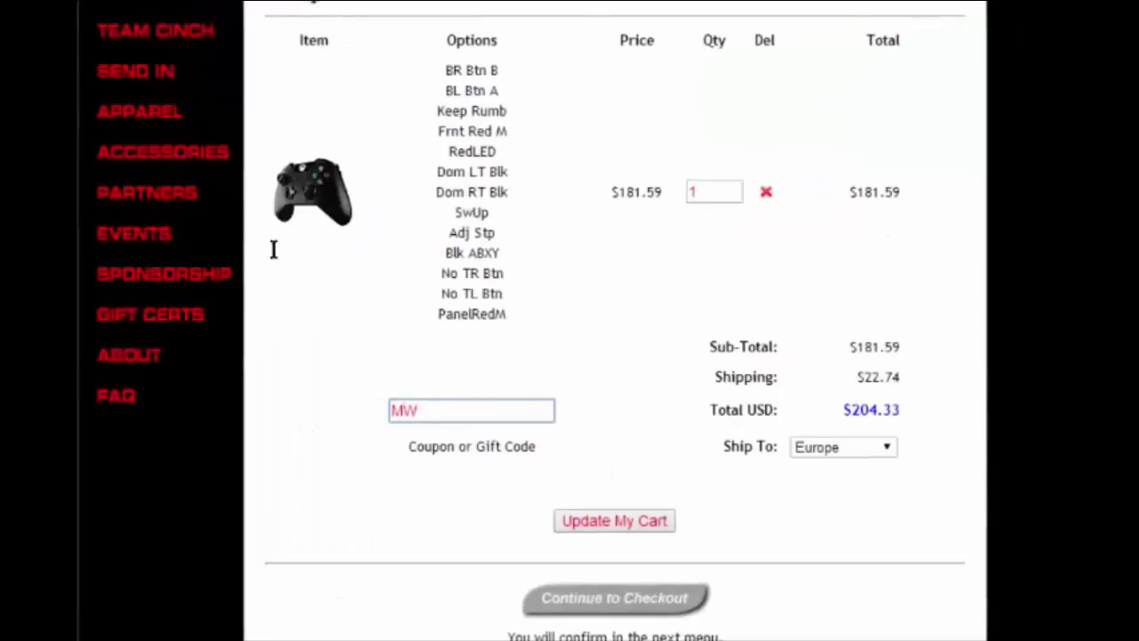
text(KYT)
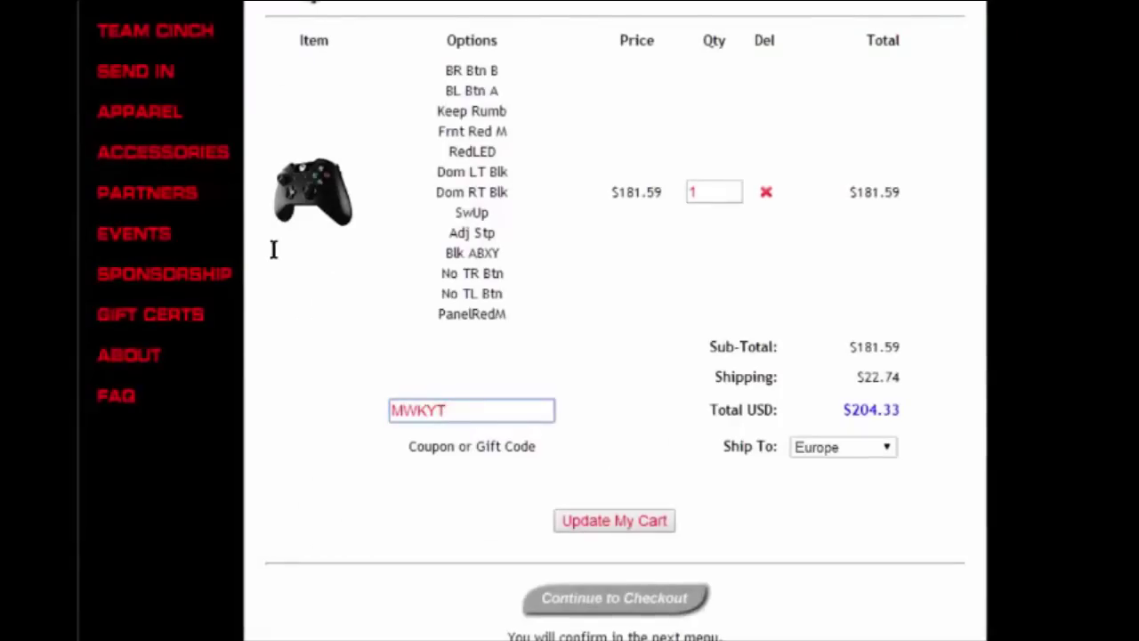
click(603, 520)
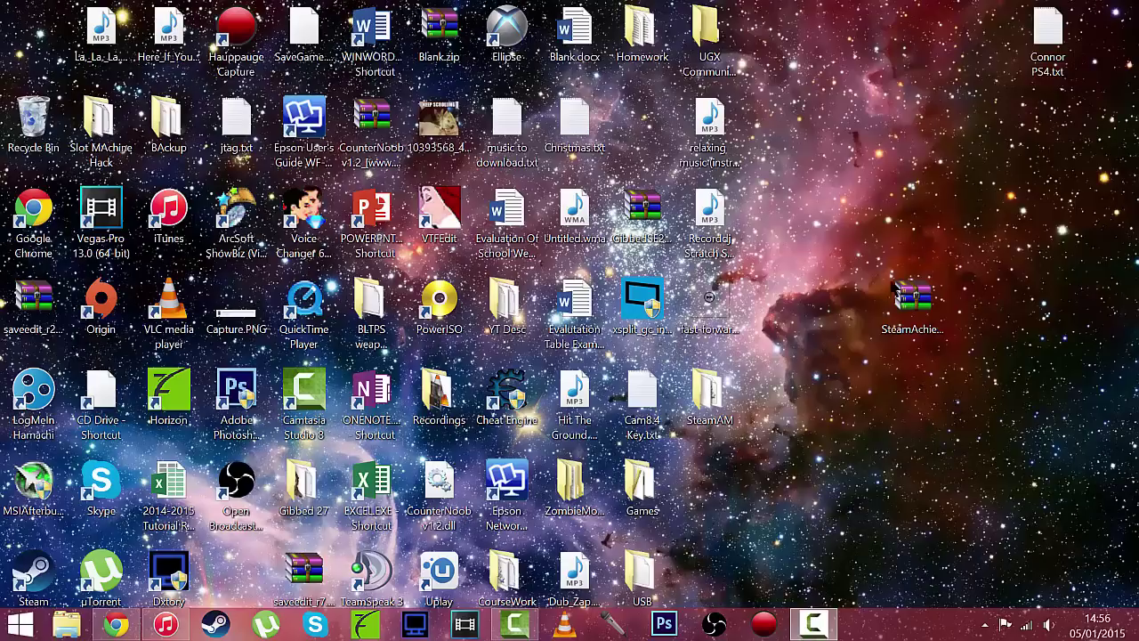
Step: Restore the gib.me/sam/ page and scroll to highlight its six-item Instructions list
click(116, 625)
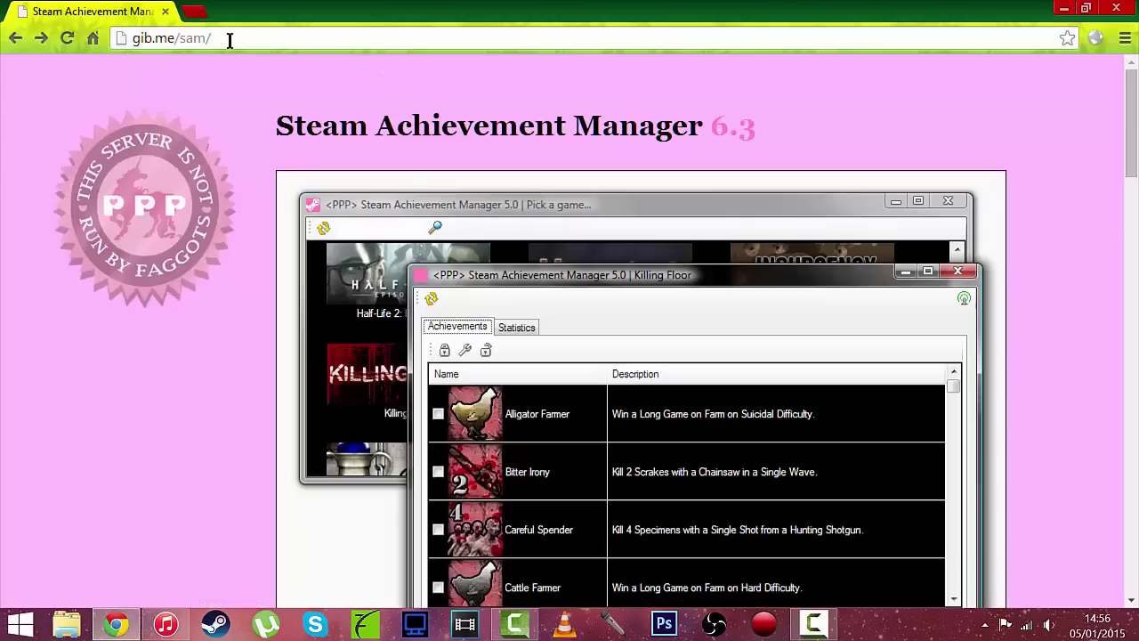
key(shift+Home)
key(shift+Right)
key(shift+Right)
key(shift+Right)
key(shift+Right)
key(shift+Right)
key(shift+Right)
key(shift+Right)
key(shift+Right)
key(shift+Right)
key(shift+Right)
key(shift+Right)
scroll(626, 164, down, 6)
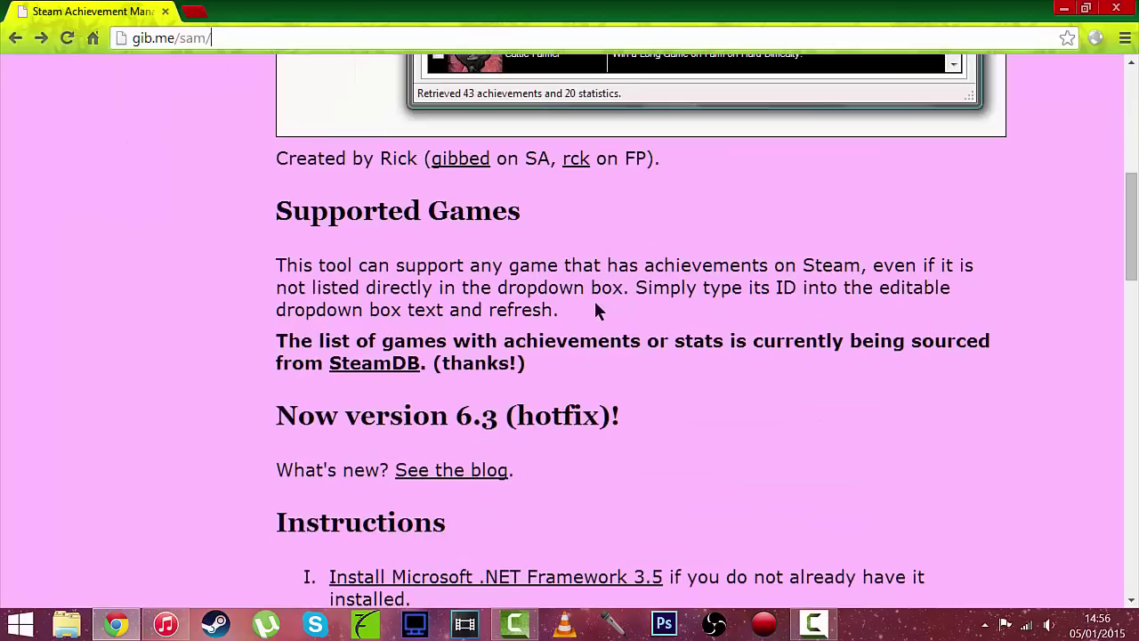
scroll(602, 312, down, 3)
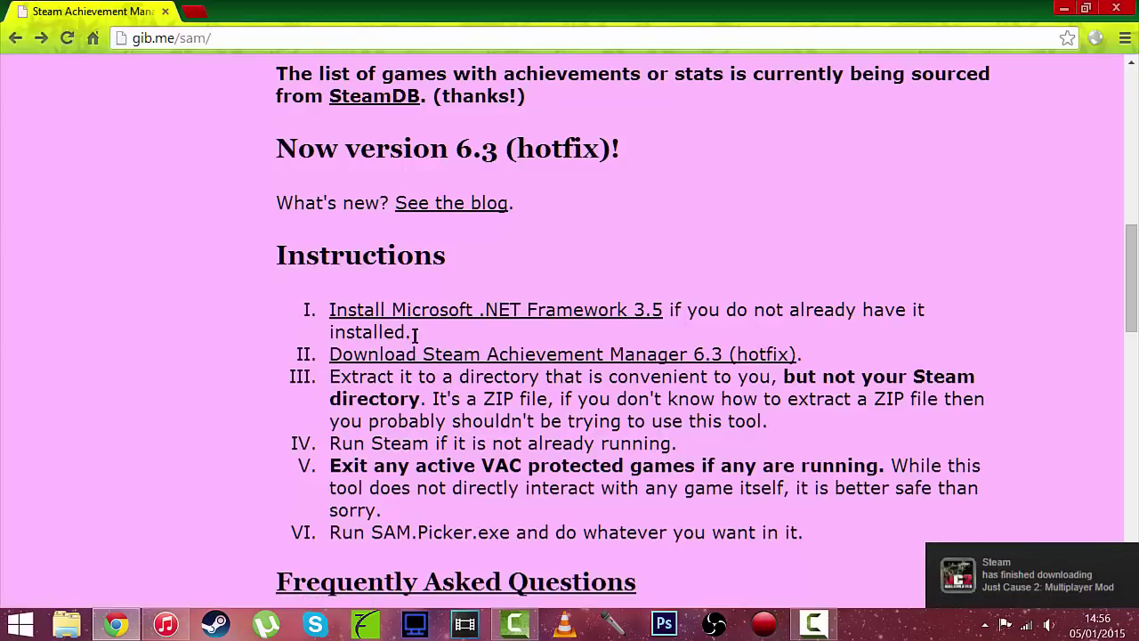
drag(414, 333, 791, 522)
click(748, 457)
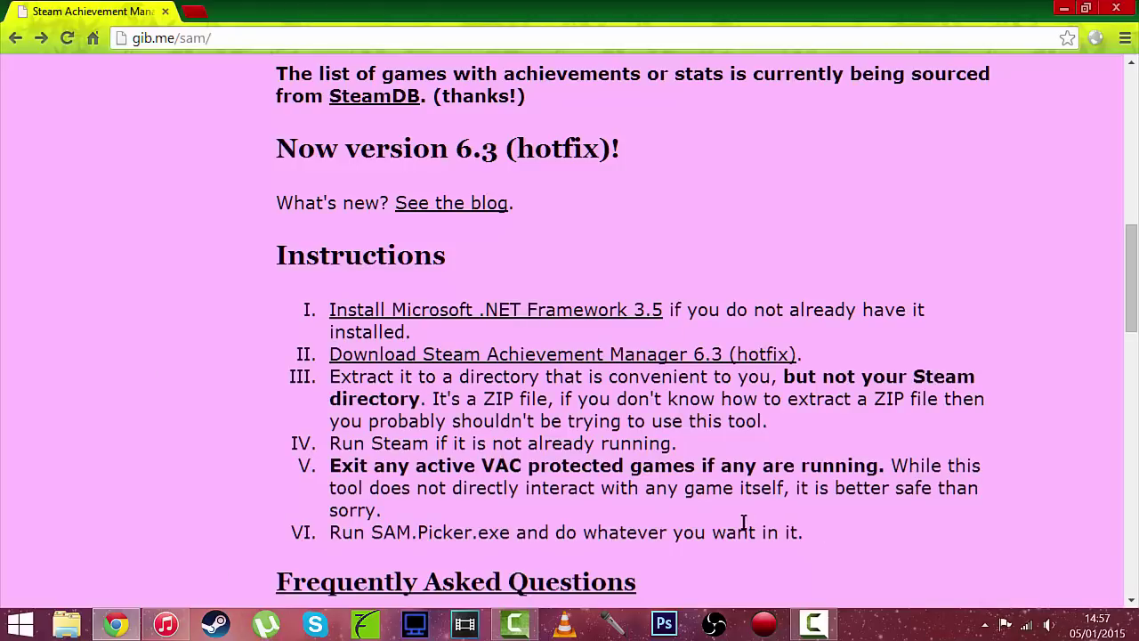
Step: Open the SAM 6.3 hotfix download page, highlight the VAC-ban warning, and start the zip download
click(430, 356)
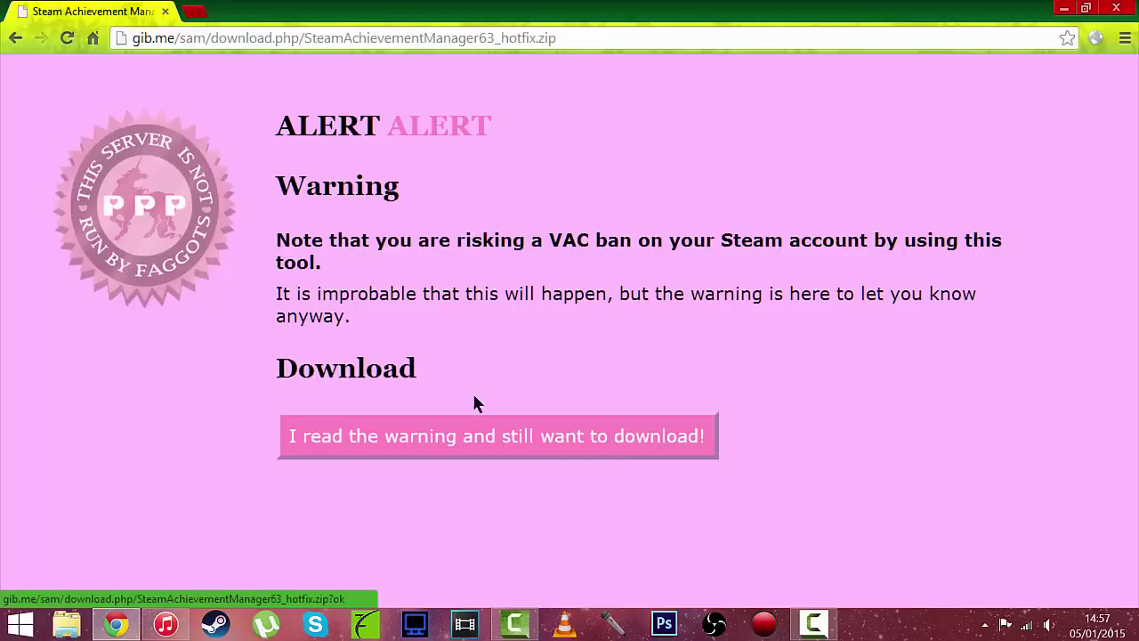
mouse_move(267, 233)
mouse_down()
mouse_move(389, 368)
mouse_move(273, 240)
mouse_up()
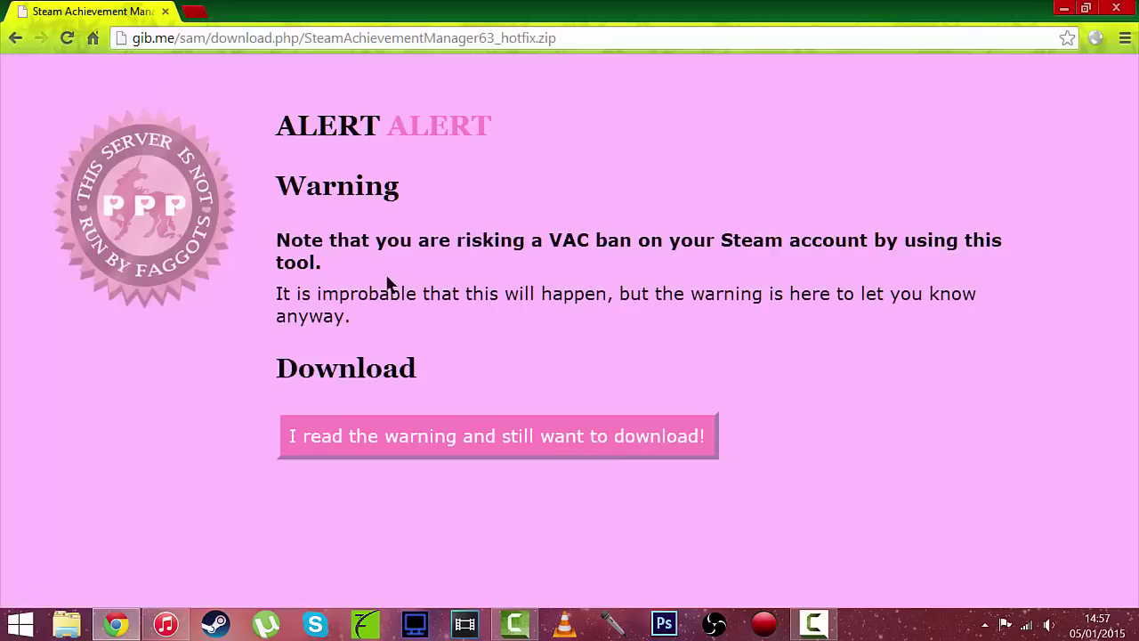
click(436, 442)
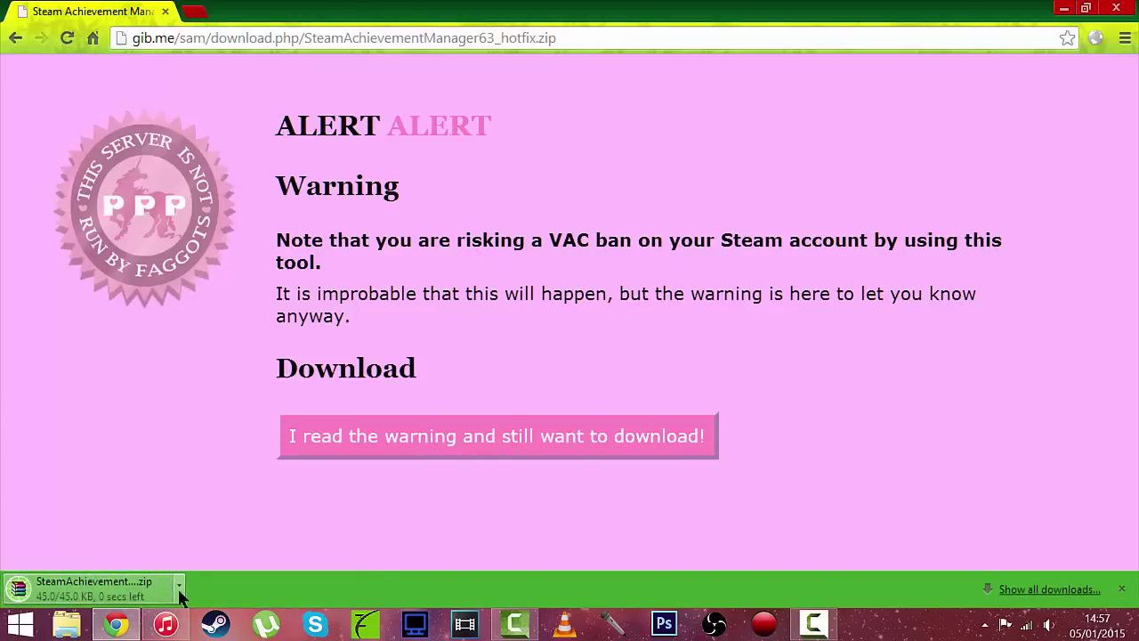
Step: Cancel the SAM zip download, close the download bar, and minimize Chrome to the desktop
click(177, 585)
click(213, 561)
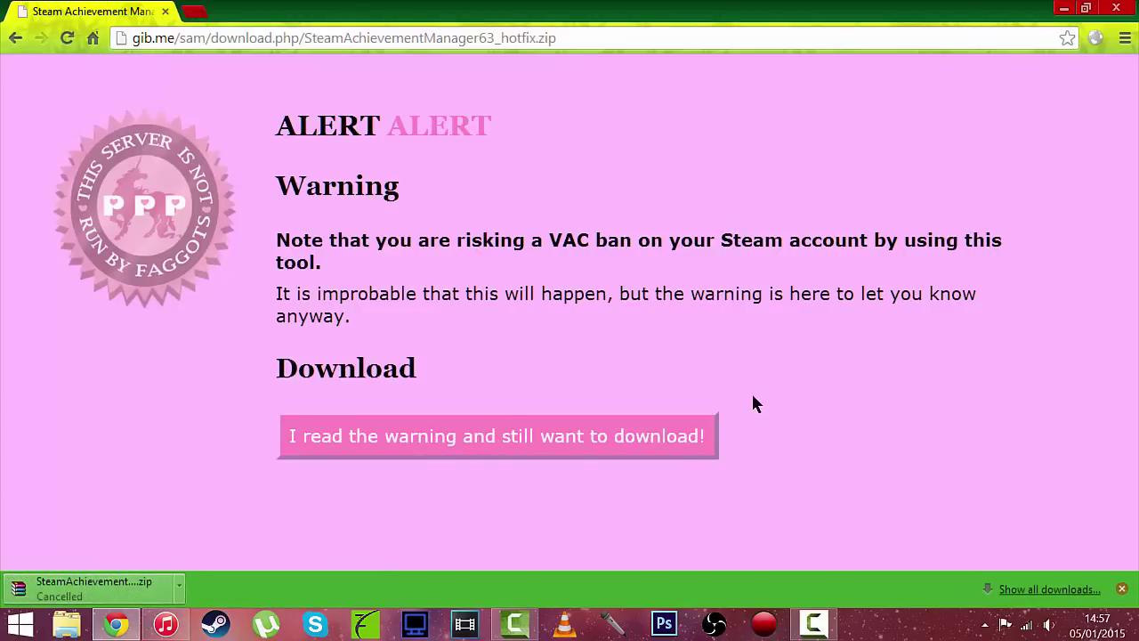
click(1122, 589)
key(super+d)
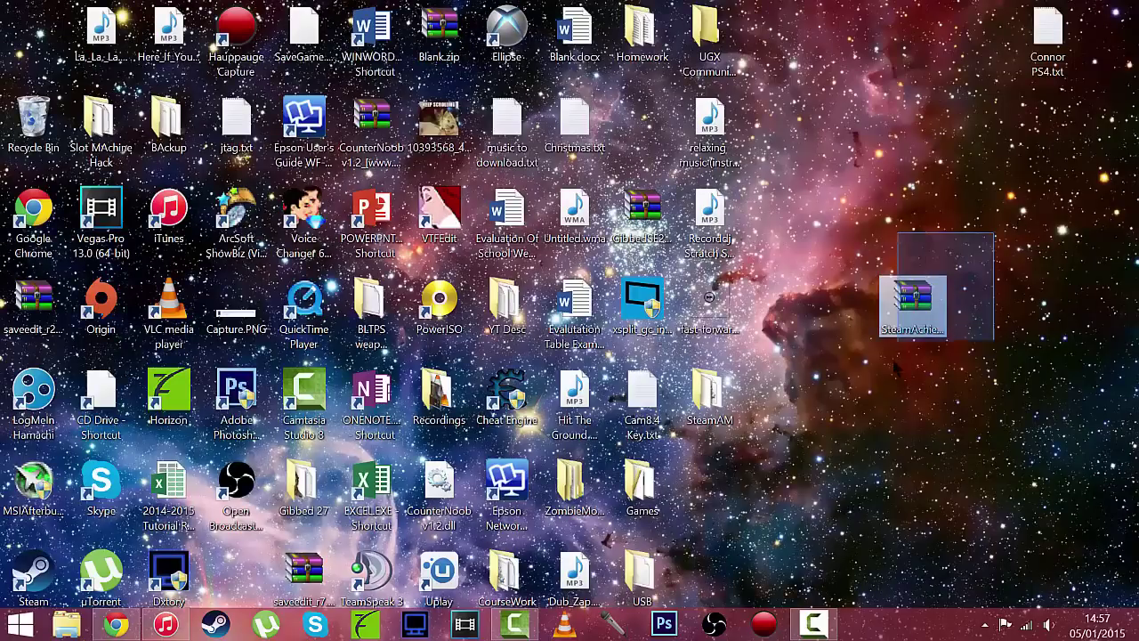
Step: Extract all three files from SteamAchievementManager63_hotfix.zip with WinRAR into the suggested SteamAM folder
double_click(914, 303)
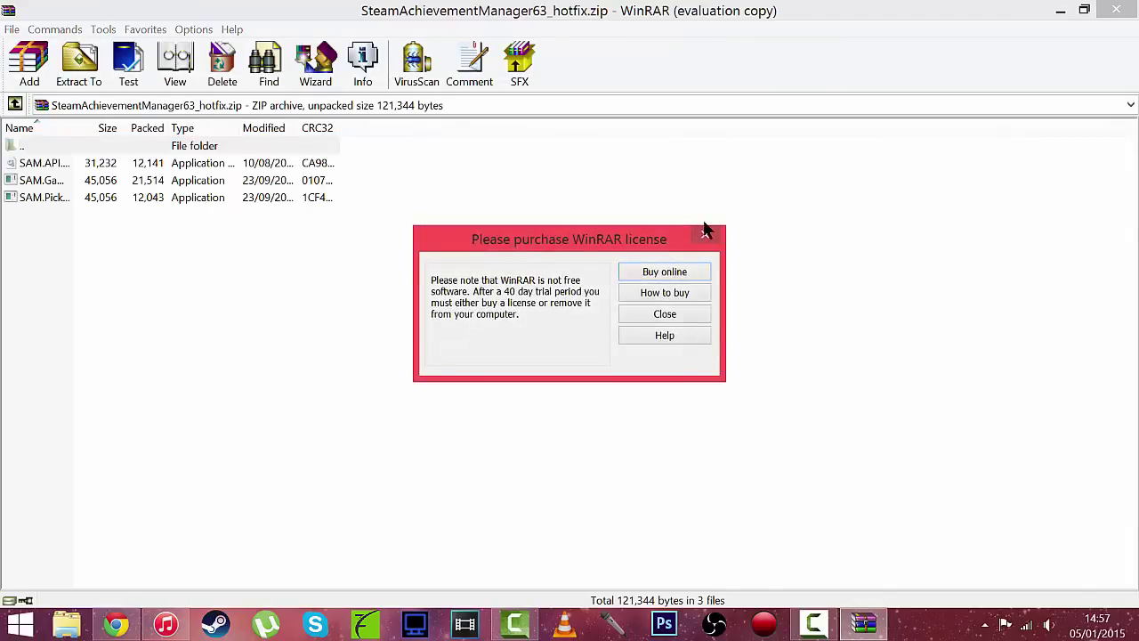
click(705, 235)
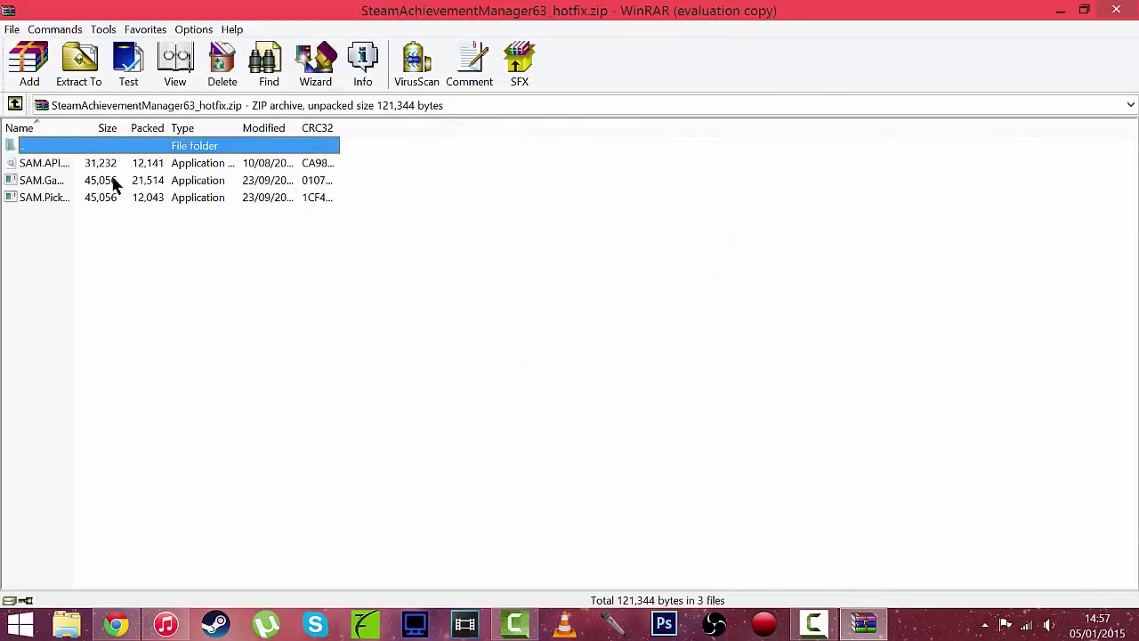
drag(86, 269, 55, 160)
click(78, 62)
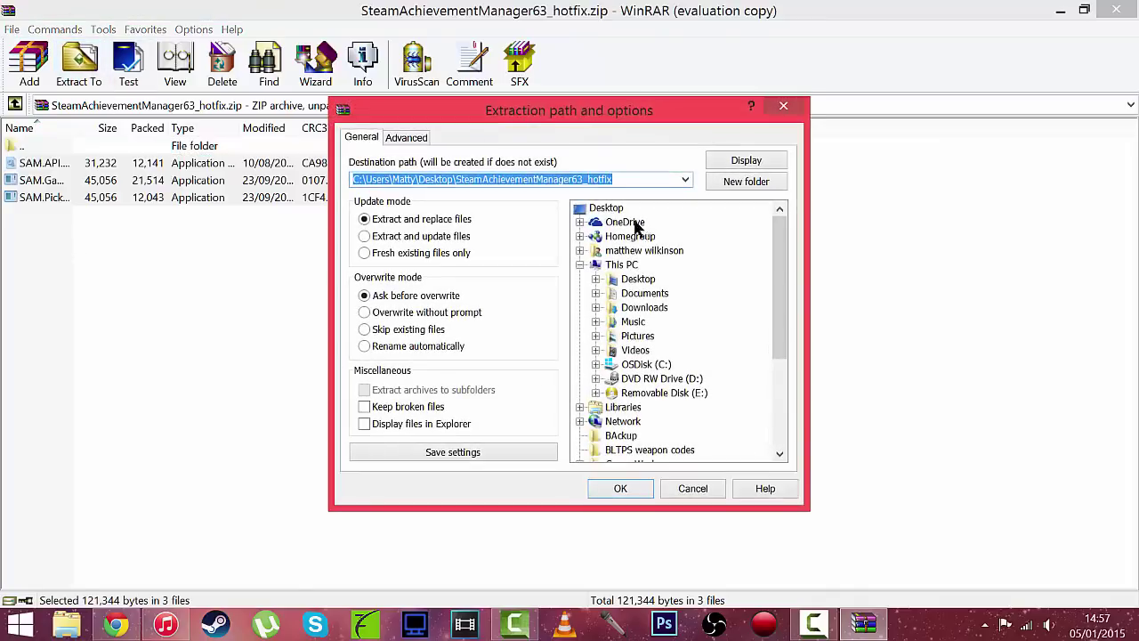
click(783, 106)
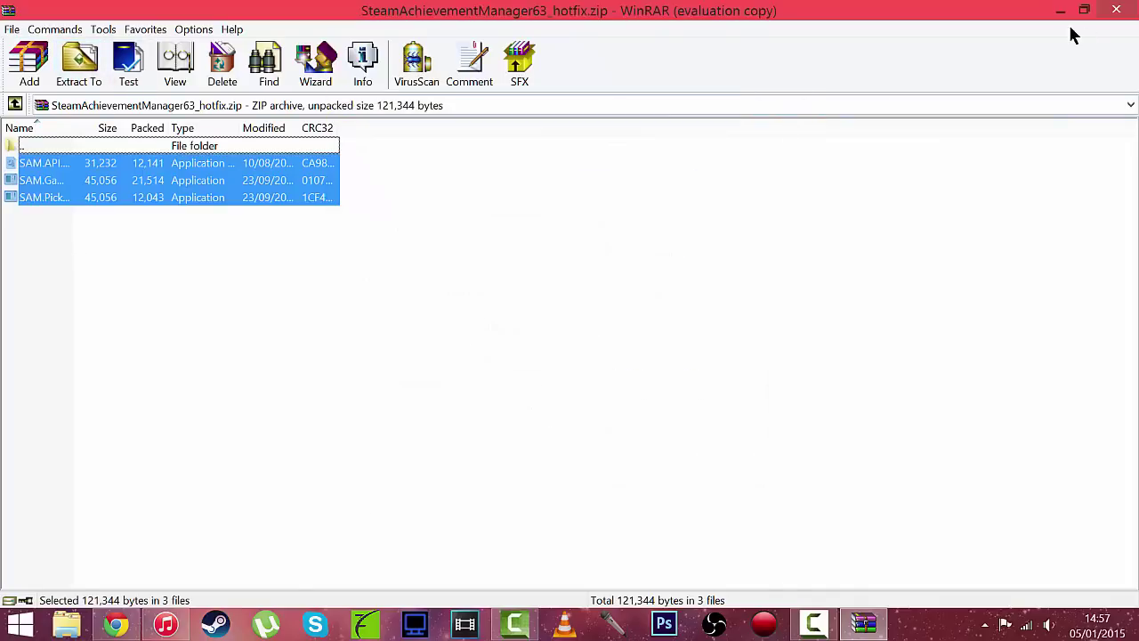
click(1059, 11)
Step: Move the SteamAM folder beside the zip and check the Steam profile page
drag(692, 397, 984, 303)
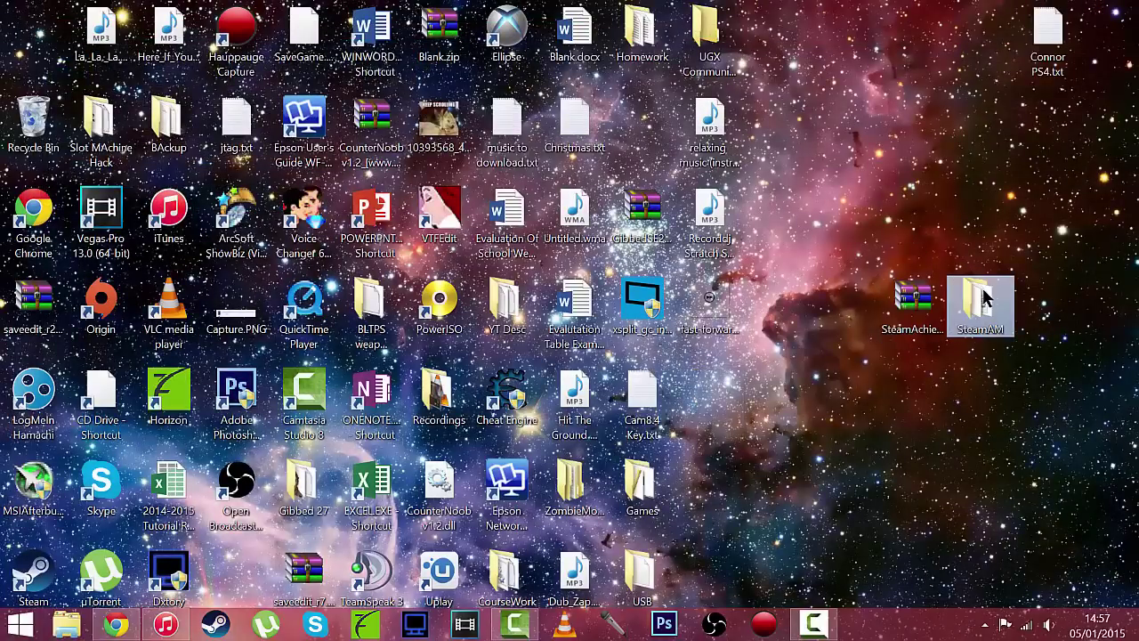
double_click(984, 300)
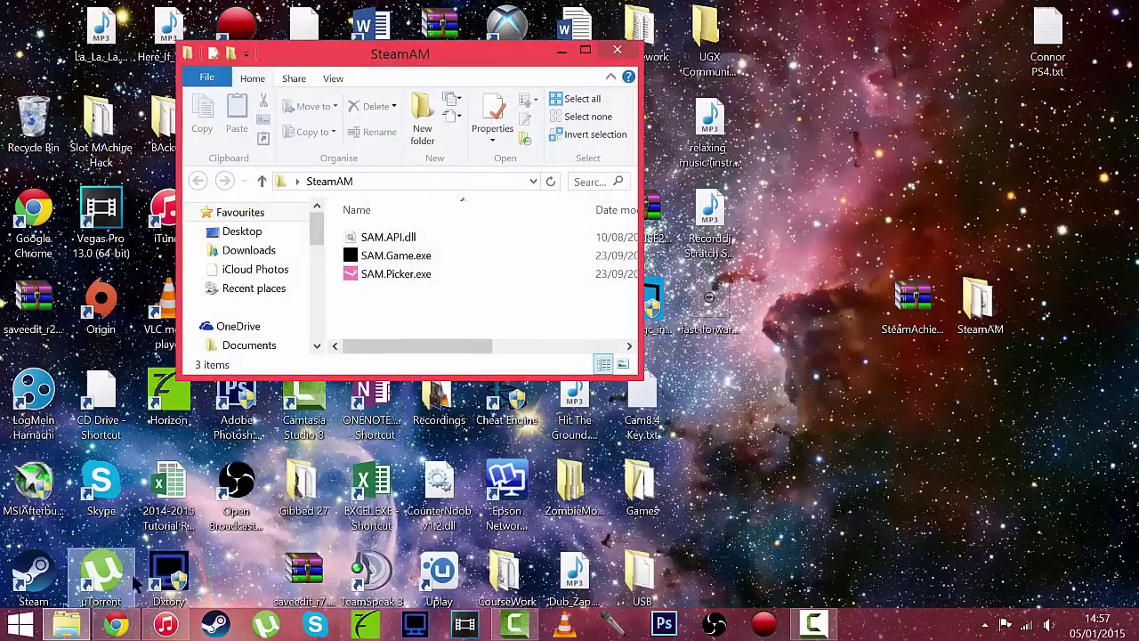
click(226, 627)
click(283, 157)
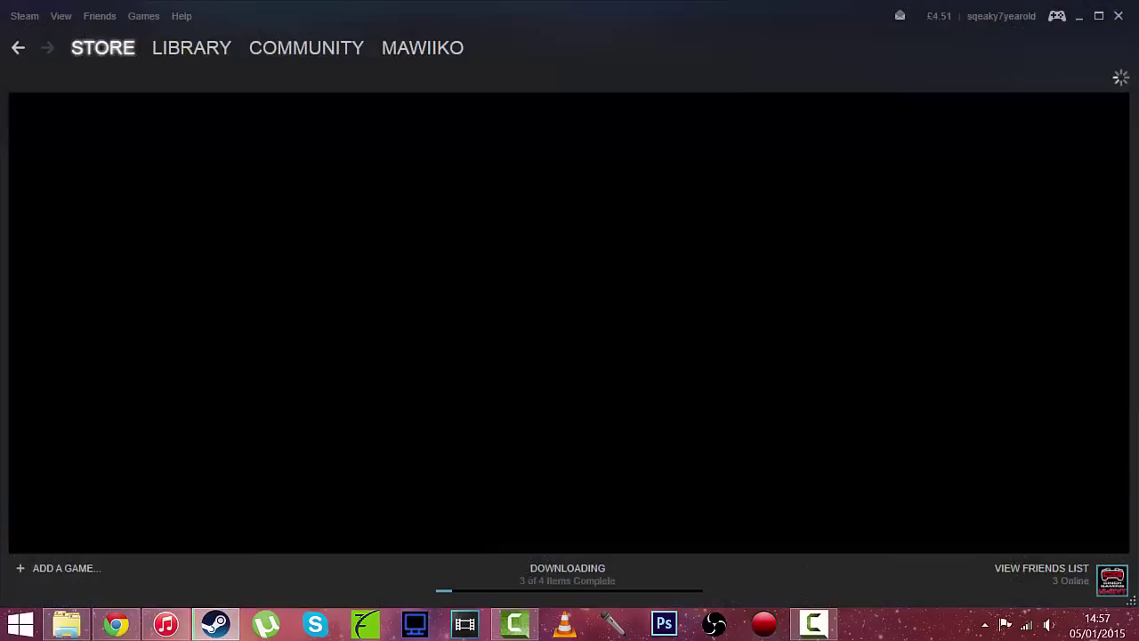
key(super+d)
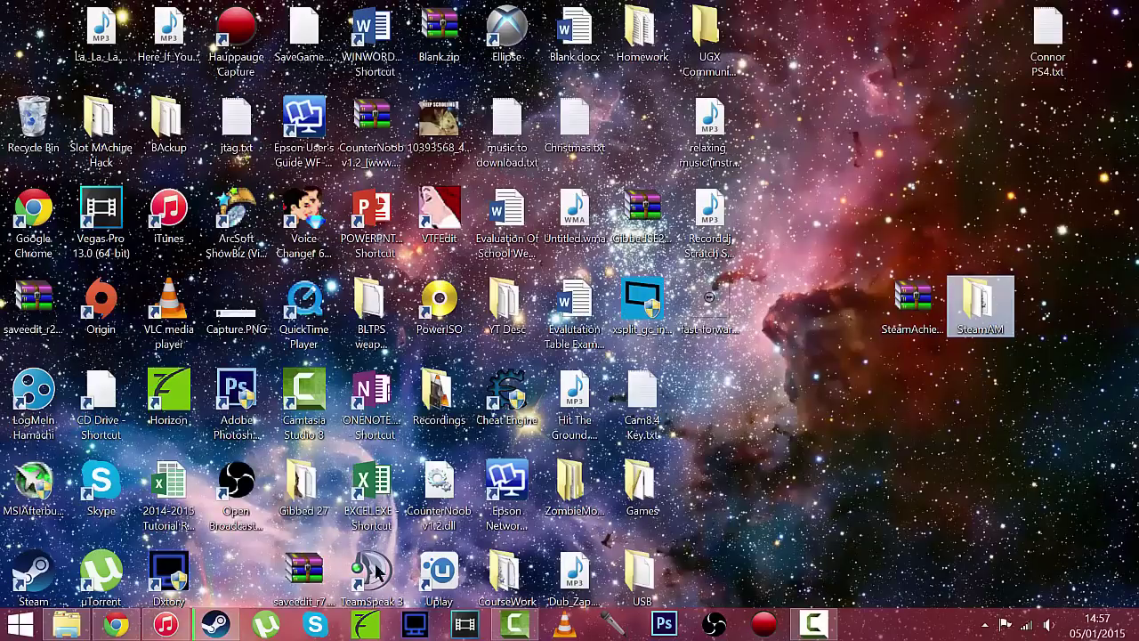
Step: Open the SteamAM folder and launch SAM.Picker.exe
key(Return)
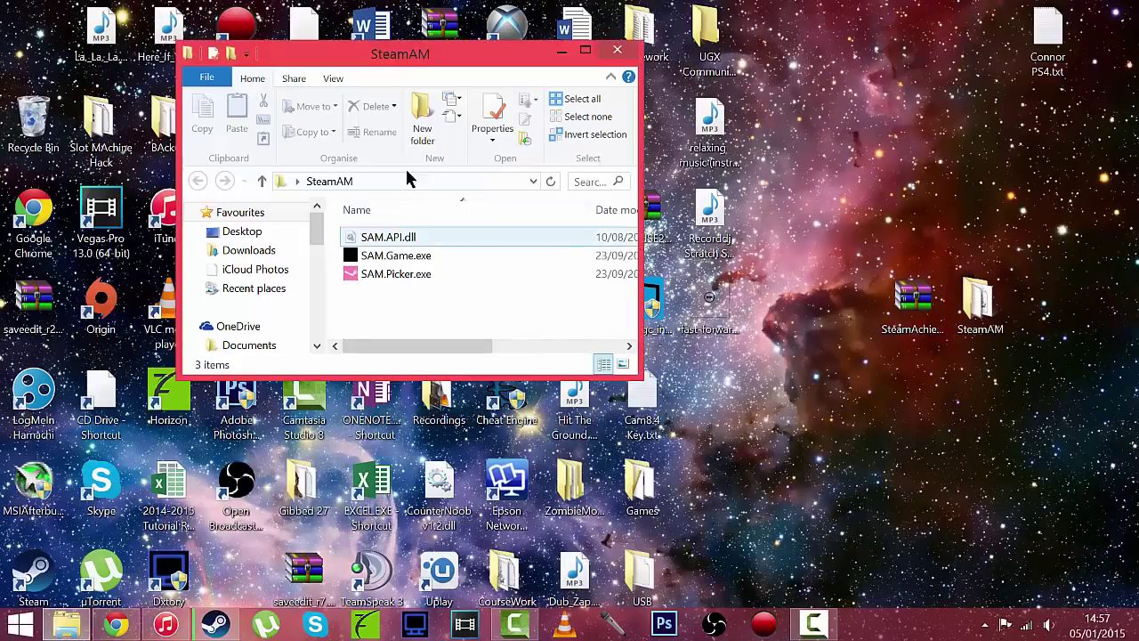
click(391, 278)
double_click(407, 279)
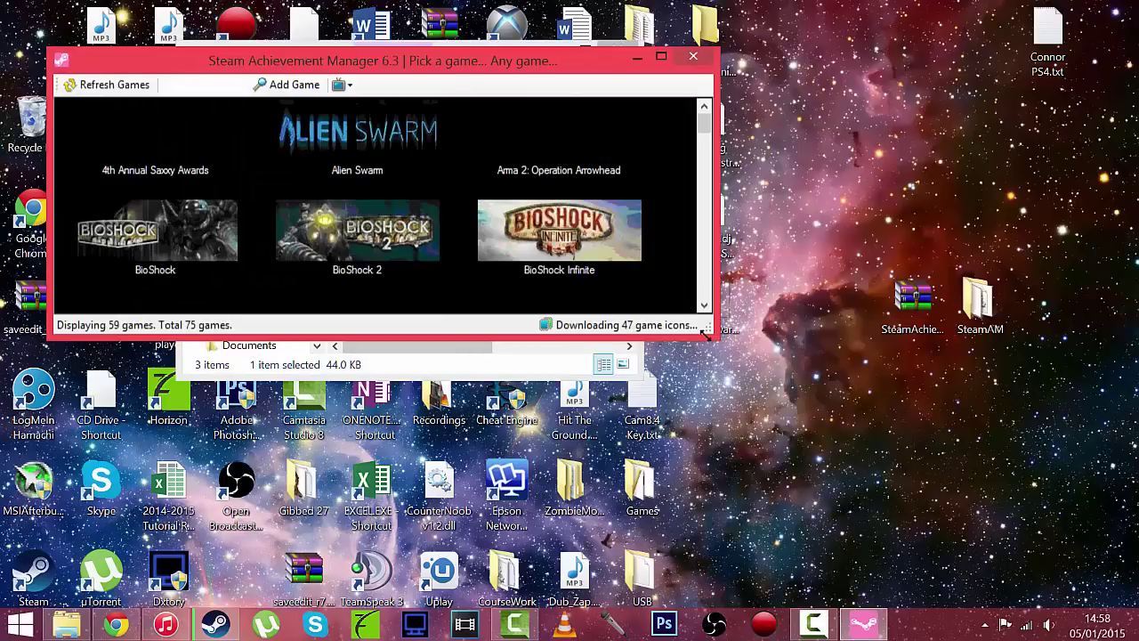
Step: Resize the game picker larger to show the whole game grid, selecting Blockland
drag(712, 331, 1050, 589)
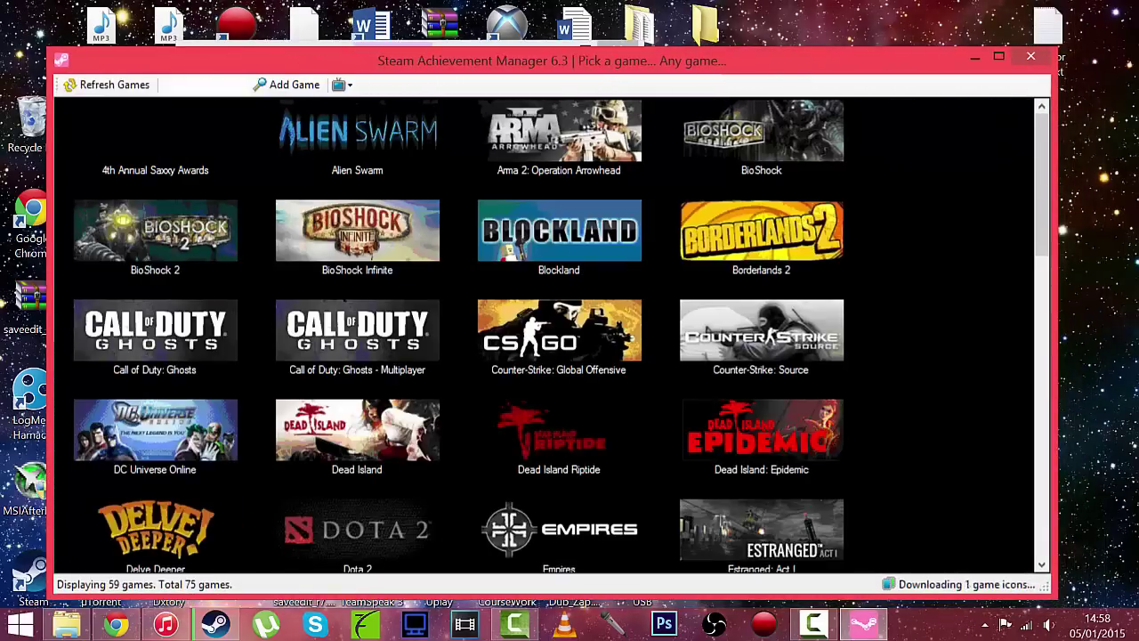
click(567, 233)
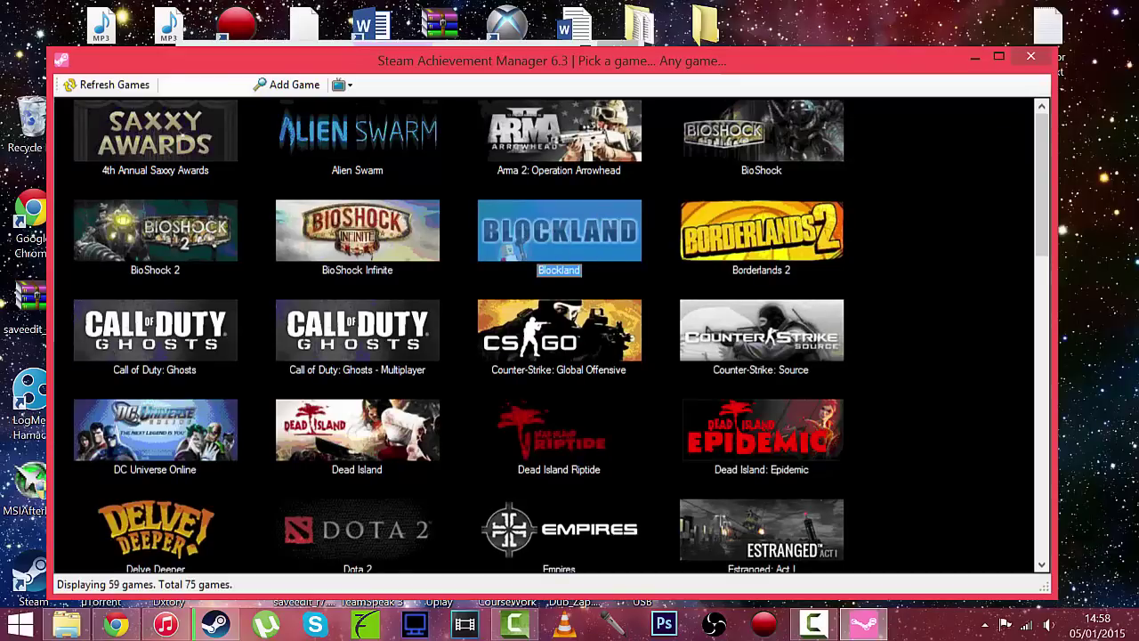
mouse_move(1034, 192)
mouse_down()
mouse_move(1039, 208)
mouse_move(1039, 189)
mouse_up()
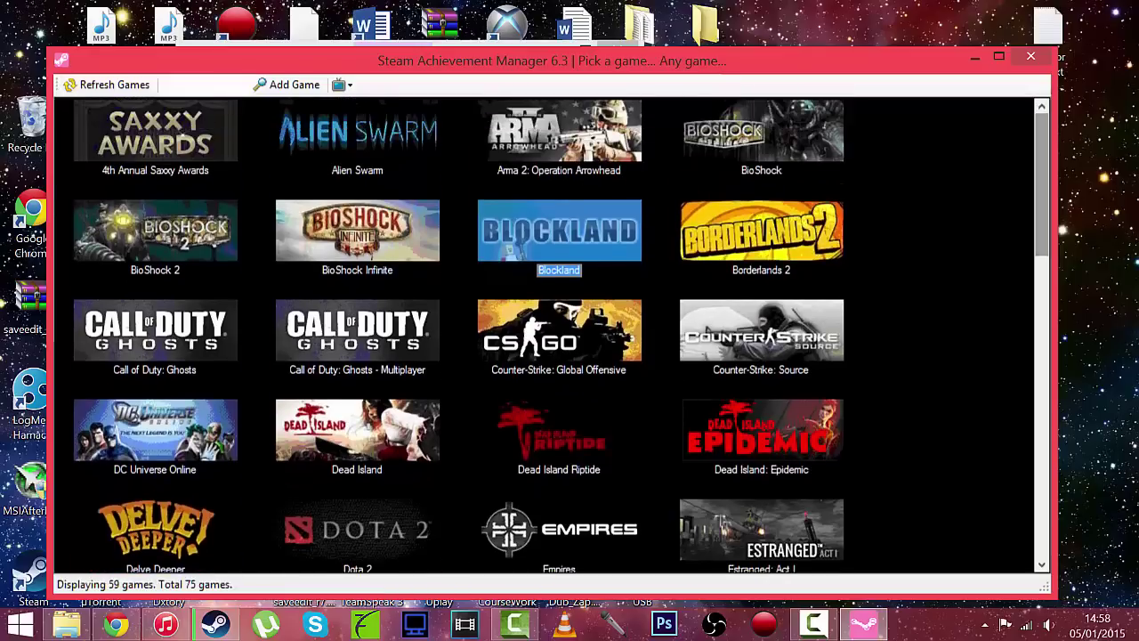
double_click(743, 238)
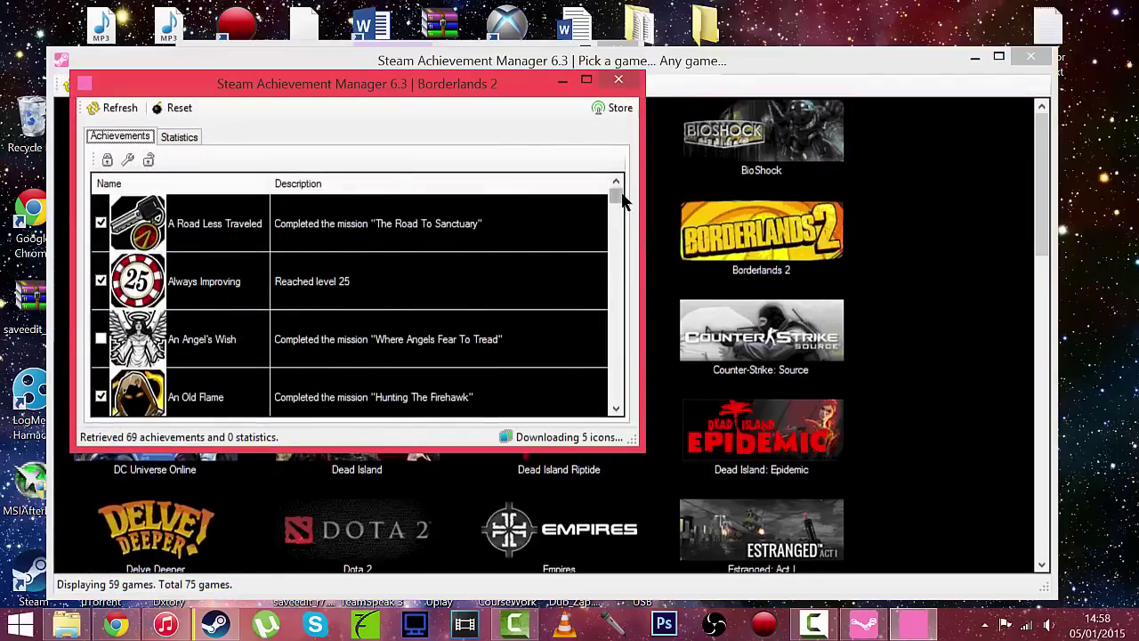
mouse_move(616, 197)
mouse_down()
mouse_move(616, 224)
mouse_move(615, 192)
mouse_up()
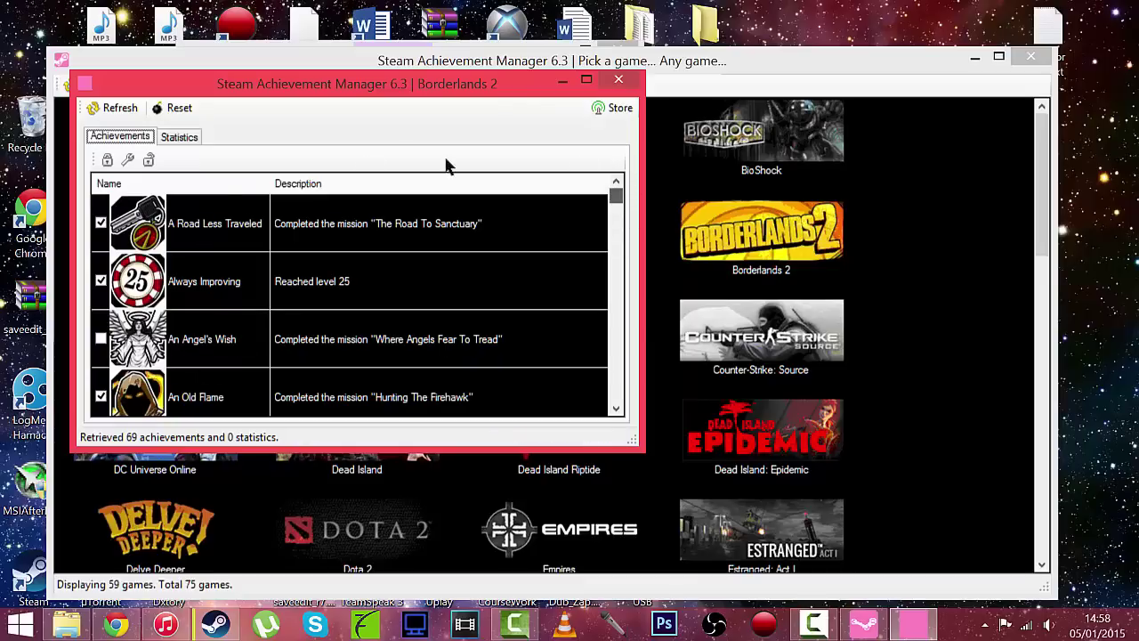
click(107, 159)
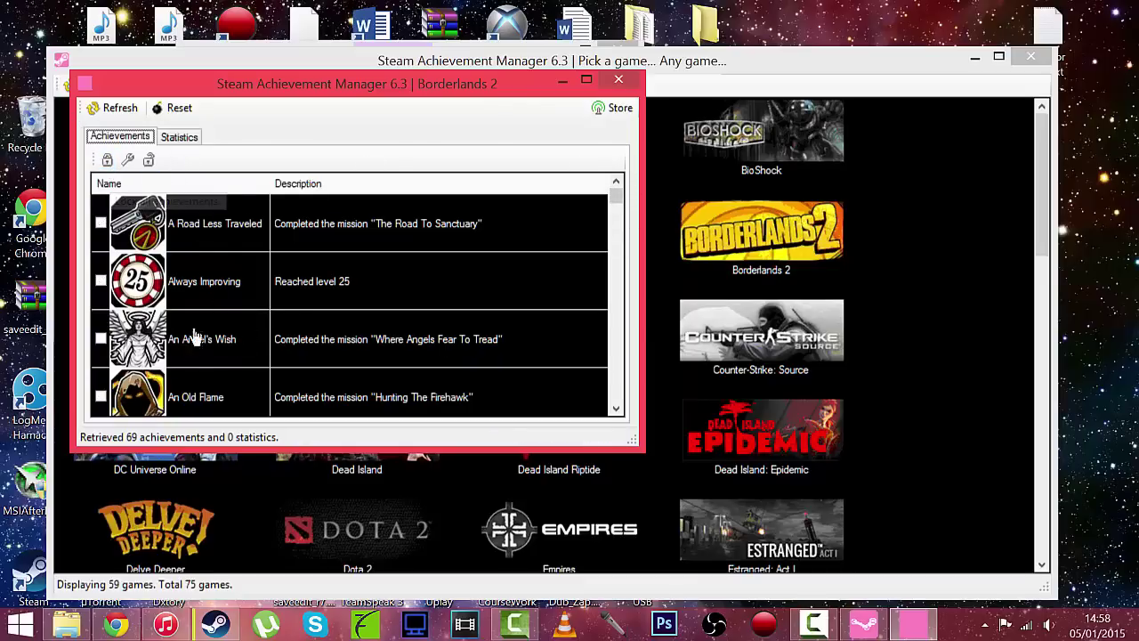
click(126, 159)
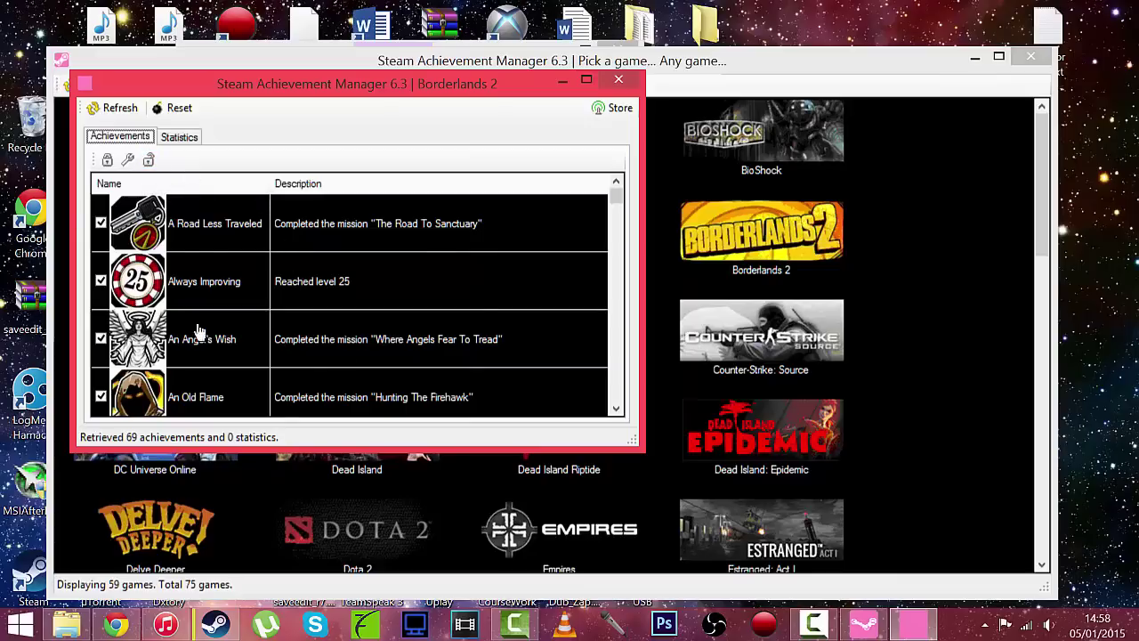
click(126, 109)
click(175, 110)
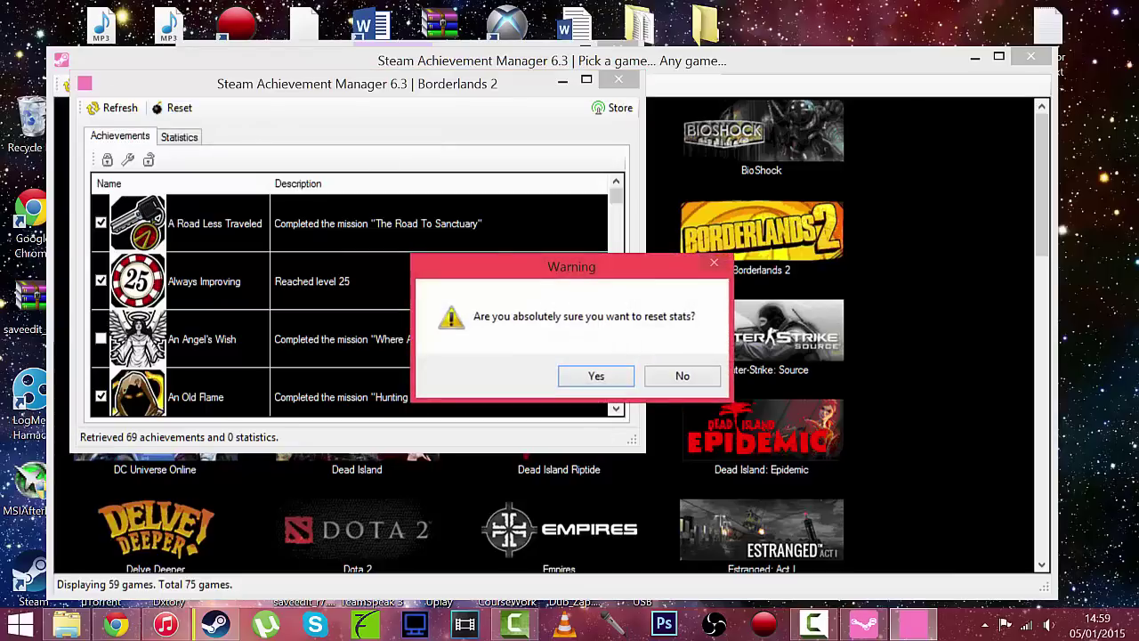
click(683, 377)
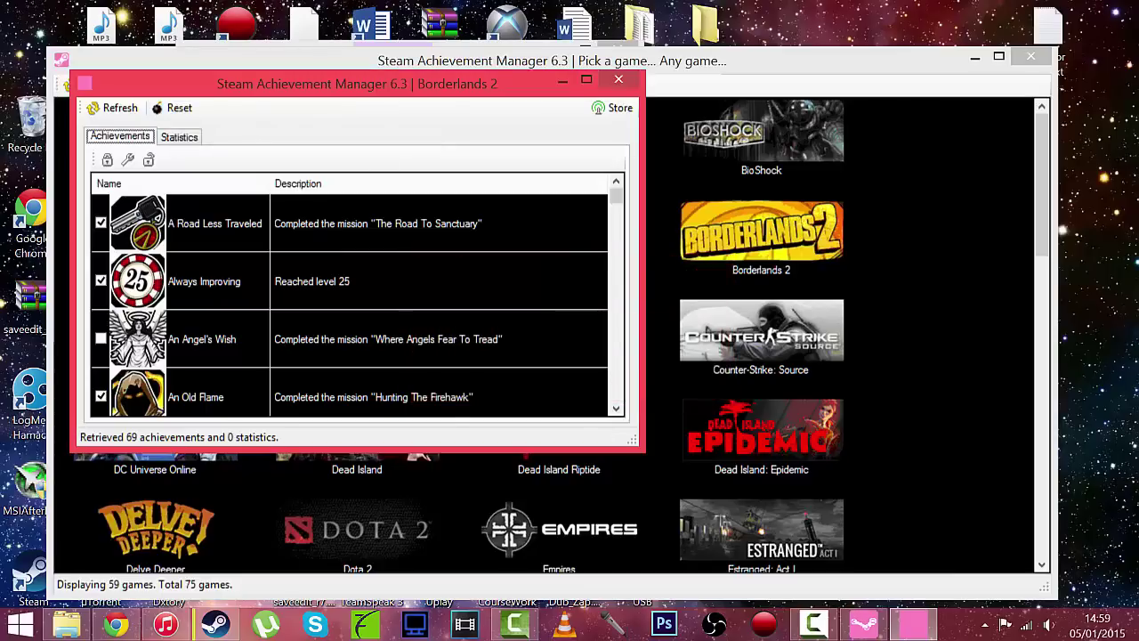
click(178, 139)
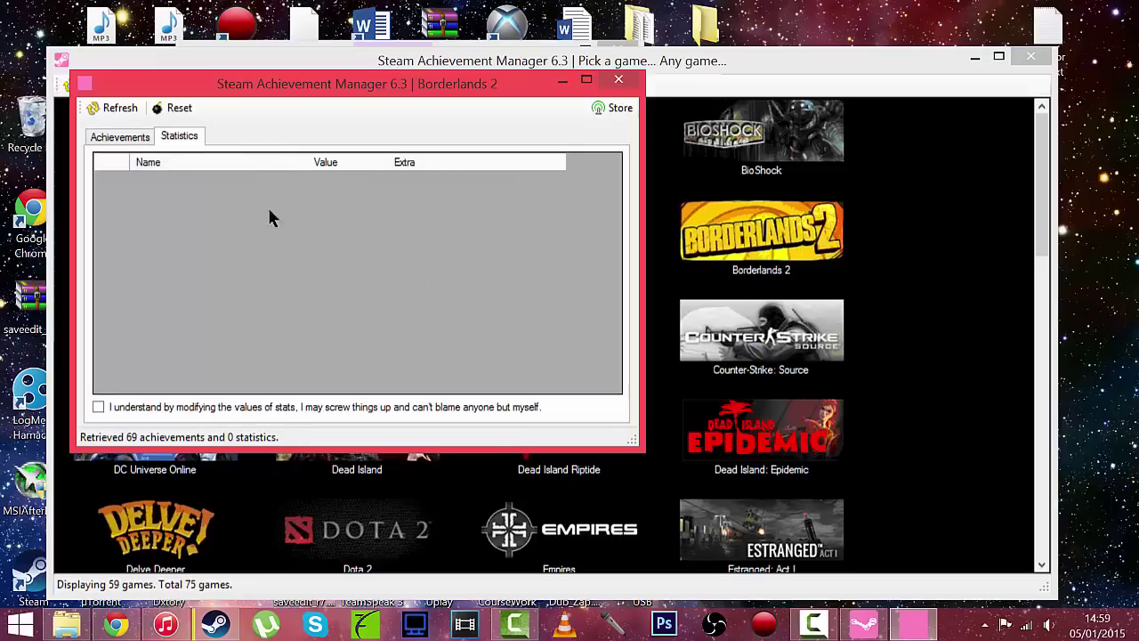
click(104, 143)
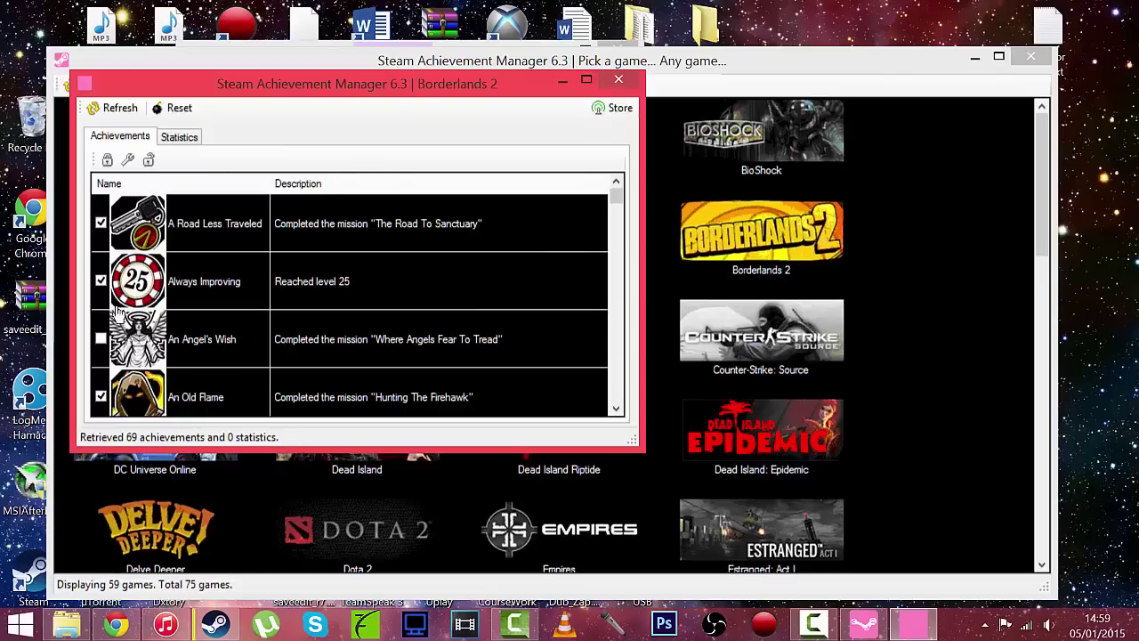
Step: Tick An Angel's Wish, Blight Explorer, Bombs Away, Challenge Accepted, Completionist and Definitely An Italian Plumber
double_click(197, 343)
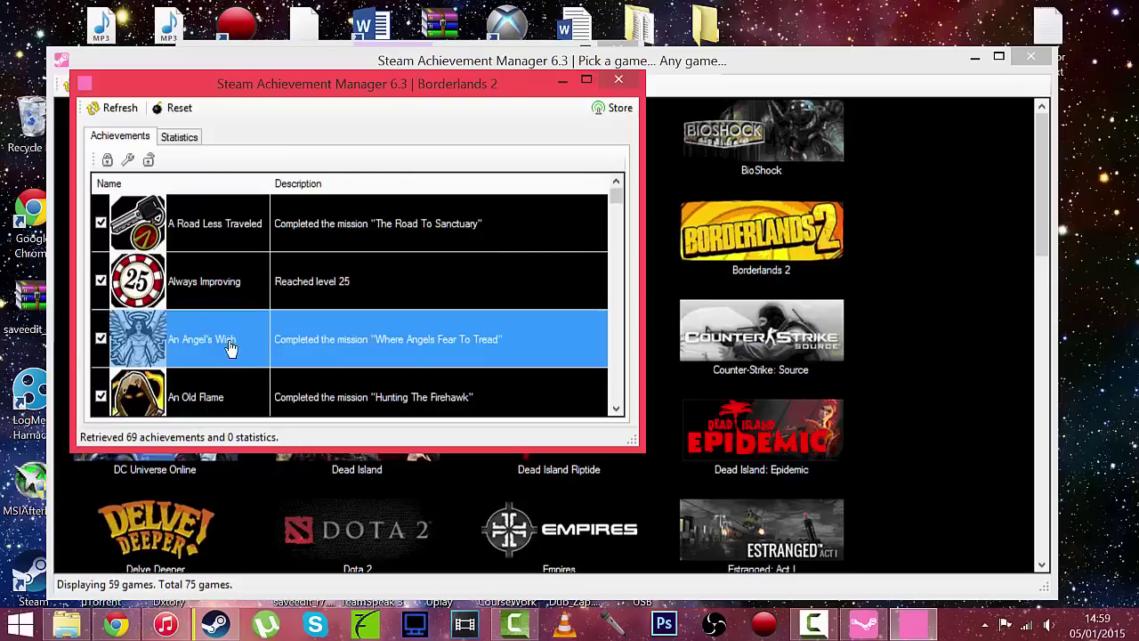
scroll(230, 346, down, 2)
double_click(210, 338)
double_click(206, 394)
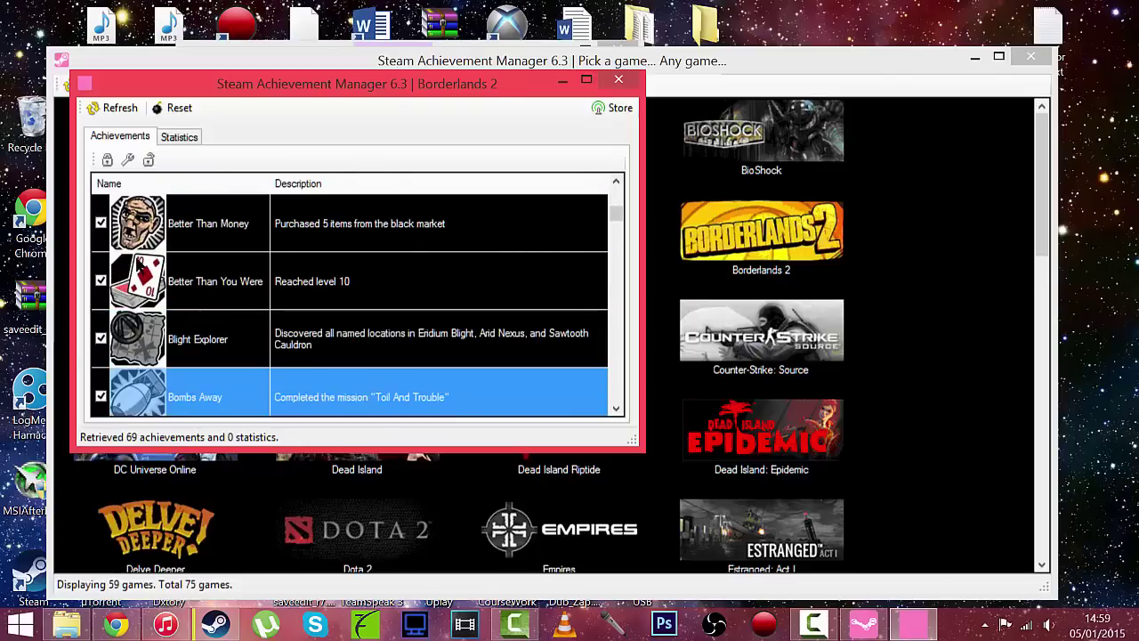
scroll(210, 383, down, 2)
click(213, 339)
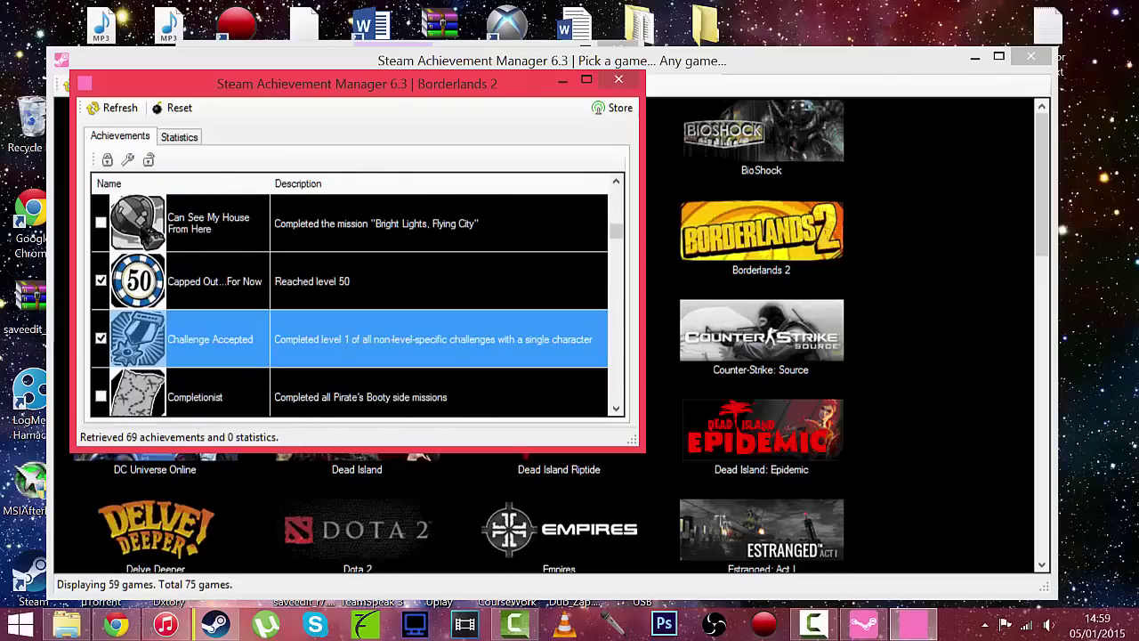
double_click(200, 394)
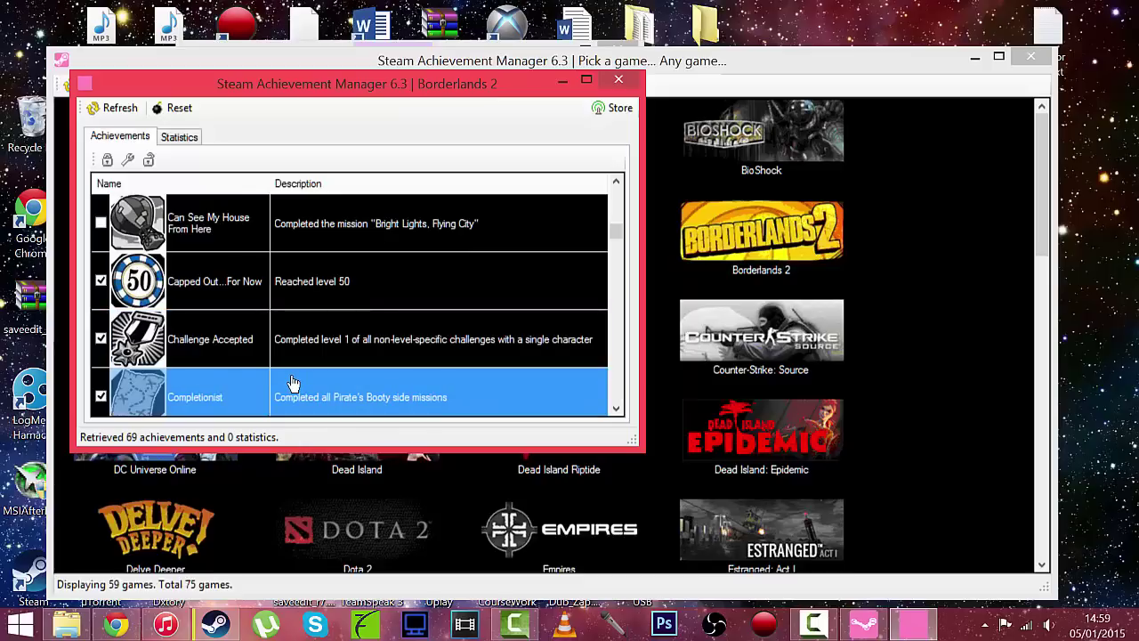
scroll(293, 383, down, 2)
click(260, 354)
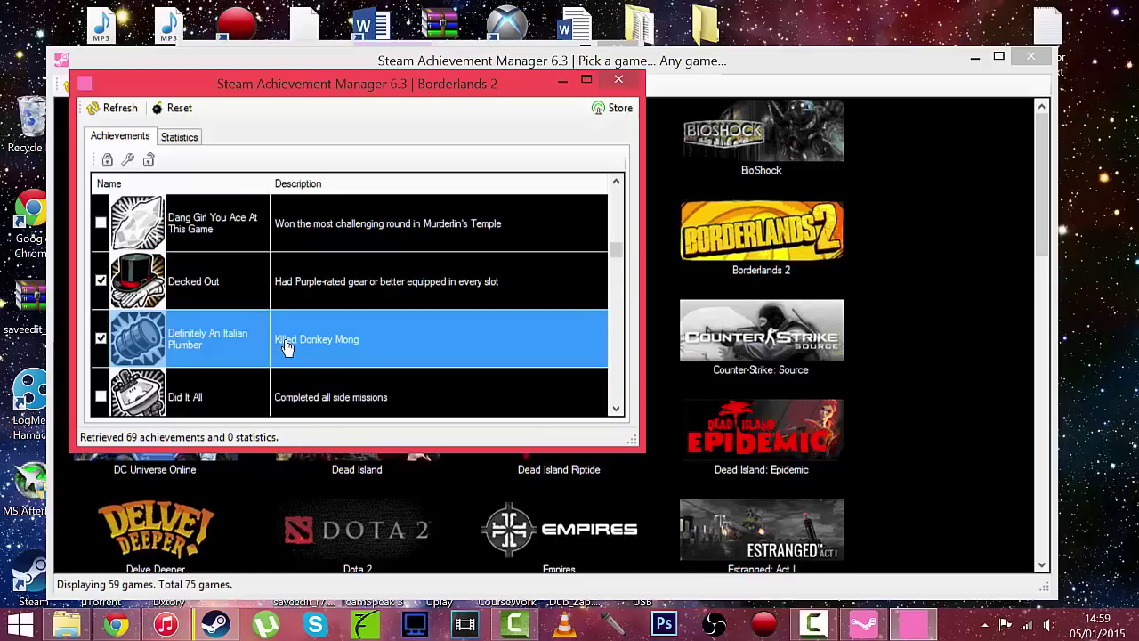
scroll(334, 339, up, 6)
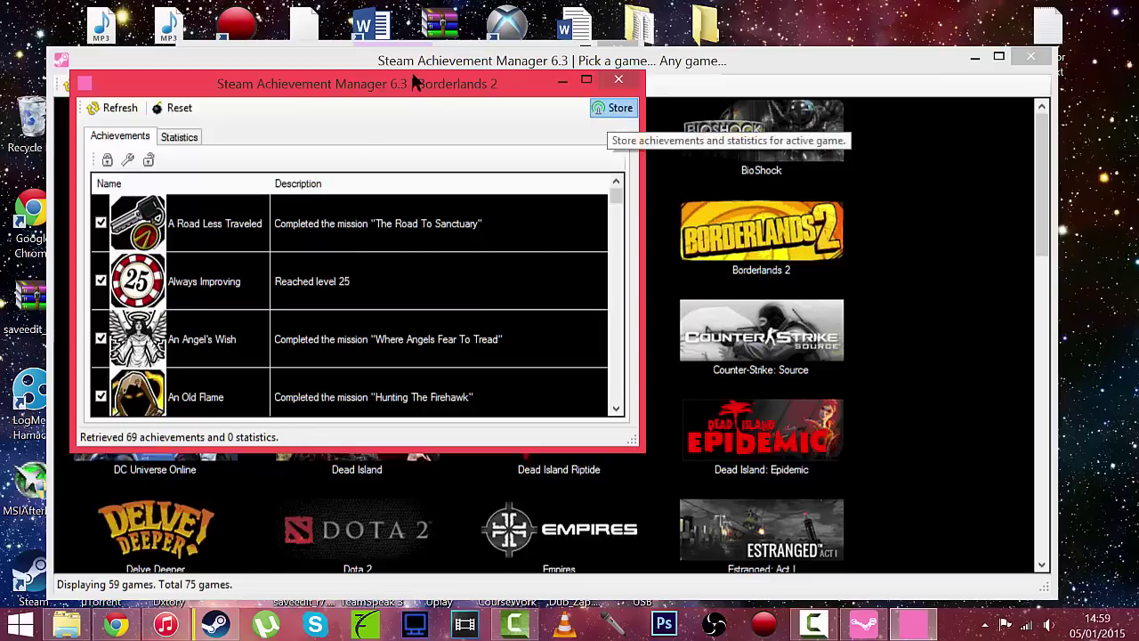
Step: Store the six ticked Borderlands 2 achievements and confirm the 'Stored 6 achievements' message
click(618, 108)
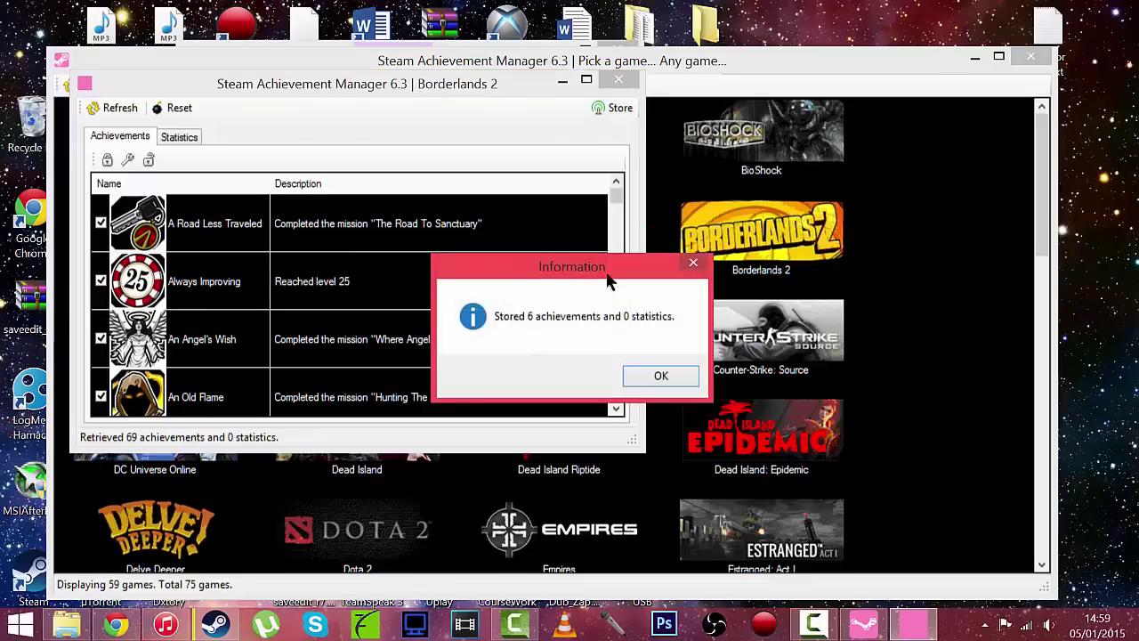
click(661, 375)
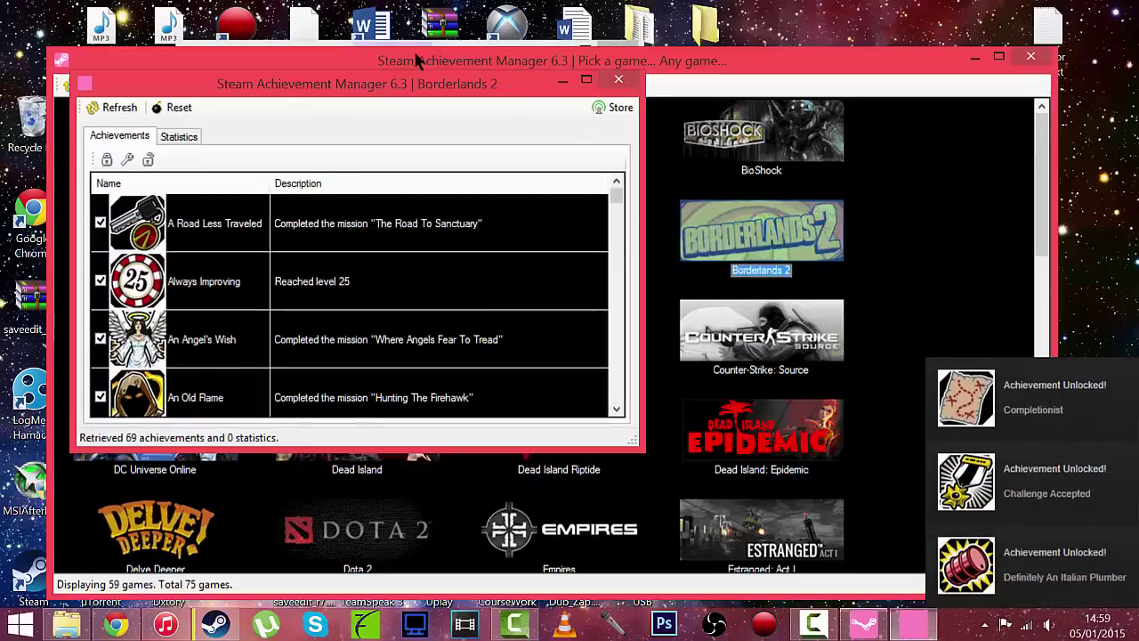
Step: Close the Borderlands 2 achievements window, then try Add Game and dismiss the invalid game ID error
click(618, 80)
scroll(634, 327, down, 10)
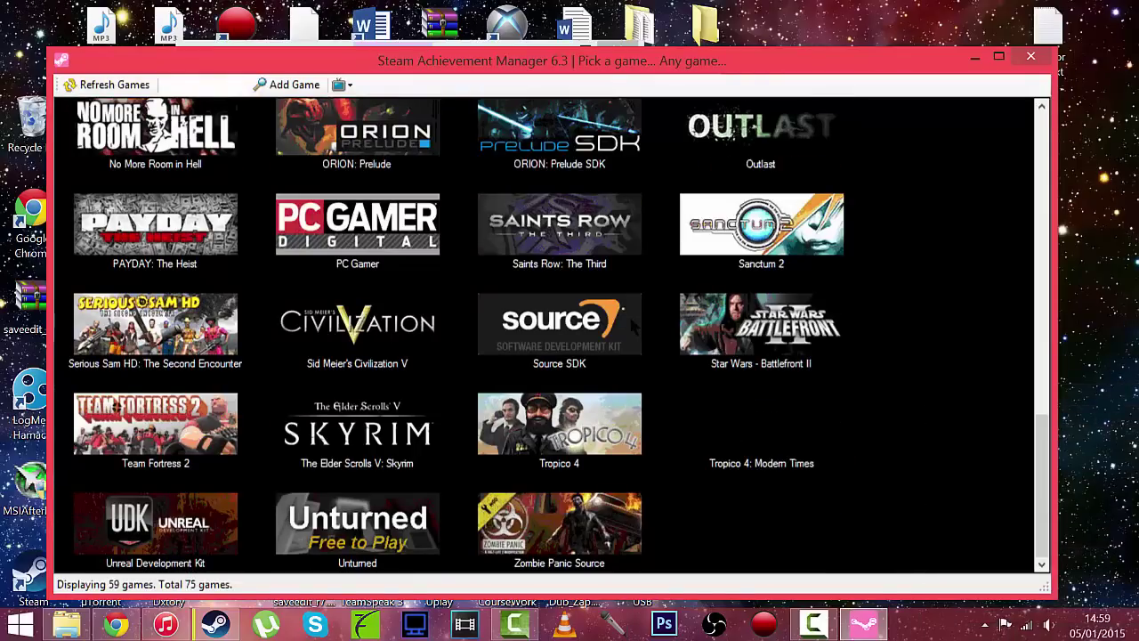
scroll(564, 466, up, 10)
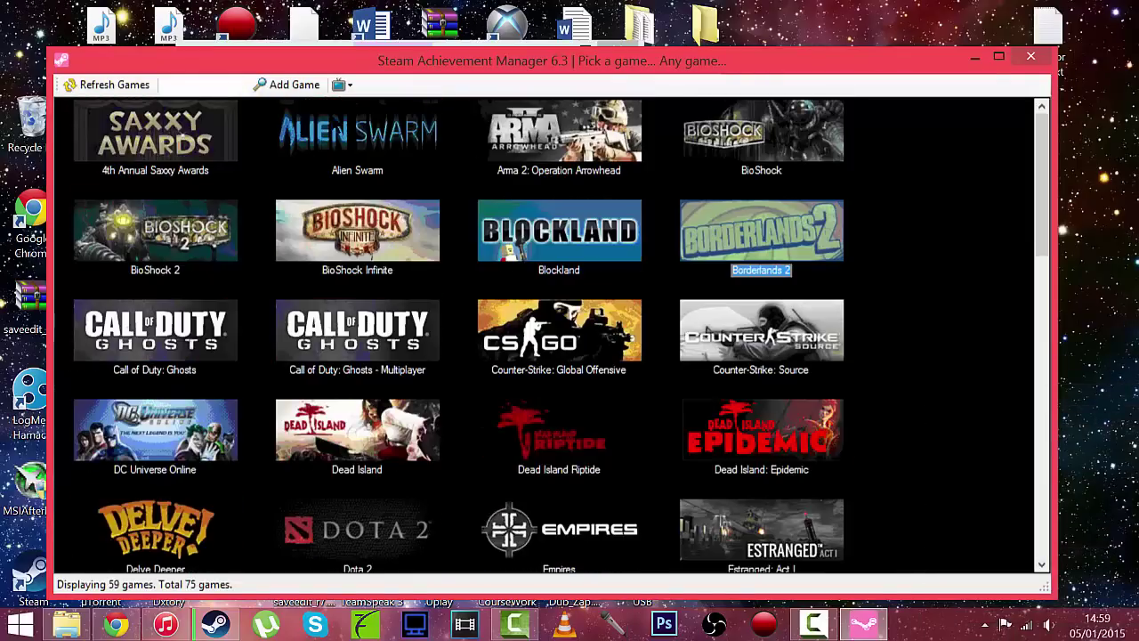
click(287, 84)
click(641, 382)
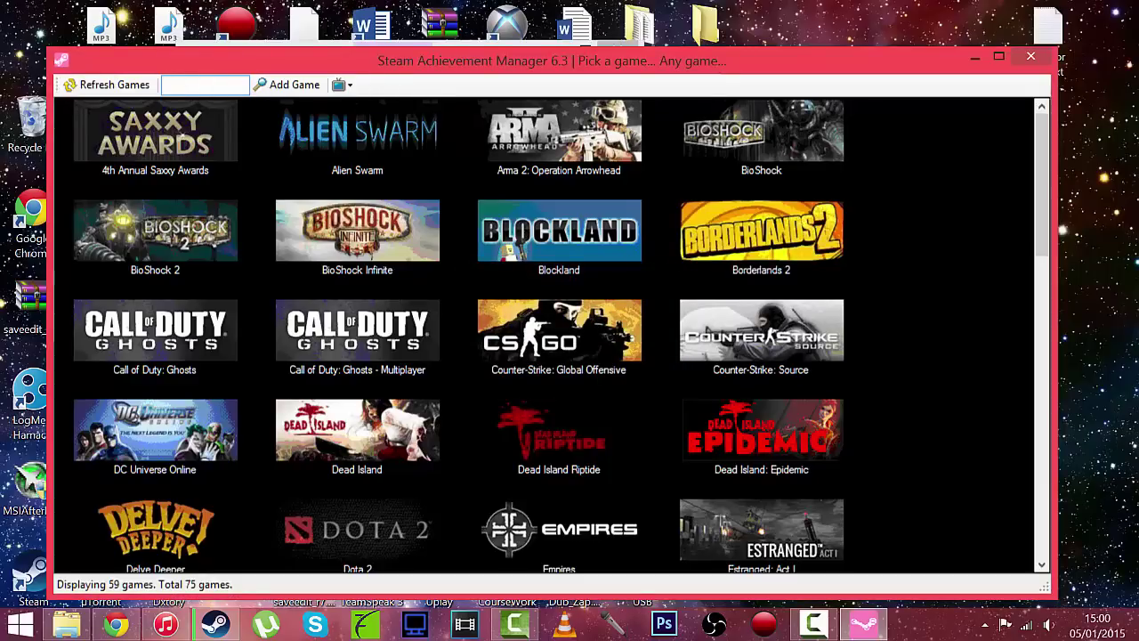
Step: Open Call of Duty: Ghosts achievements, tick and untick all, then reload the list
double_click(195, 322)
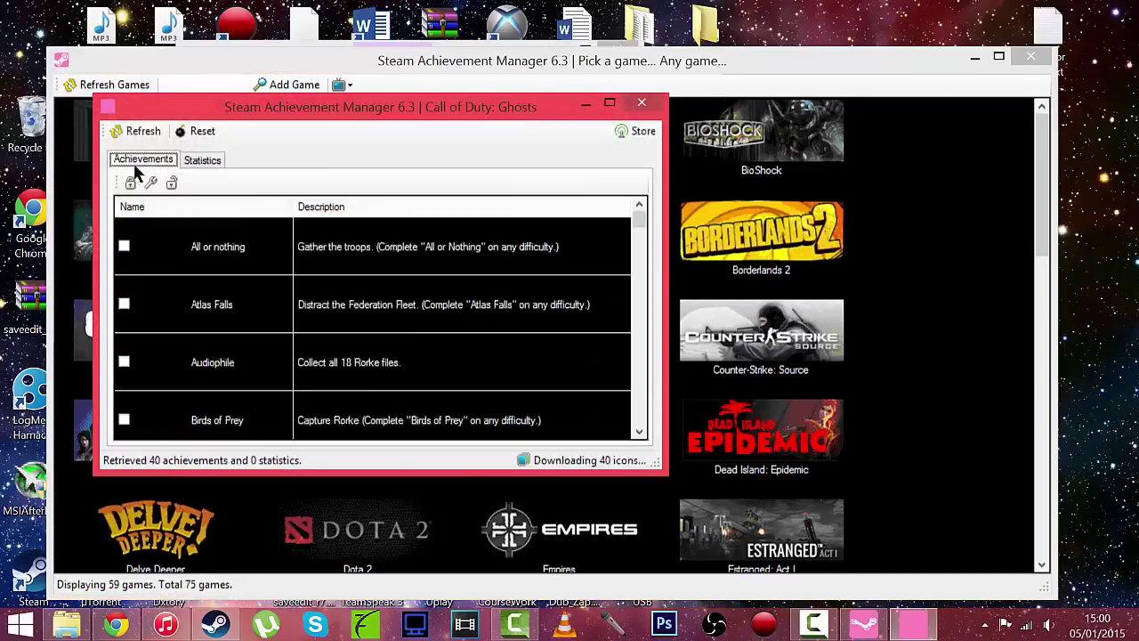
click(171, 183)
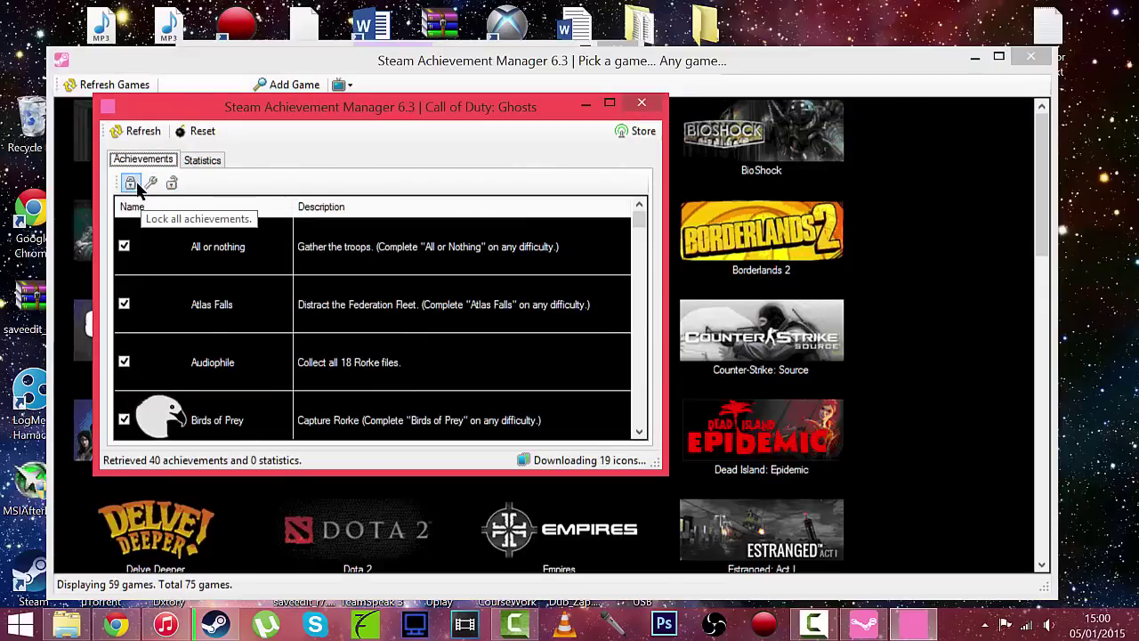
click(130, 183)
click(138, 131)
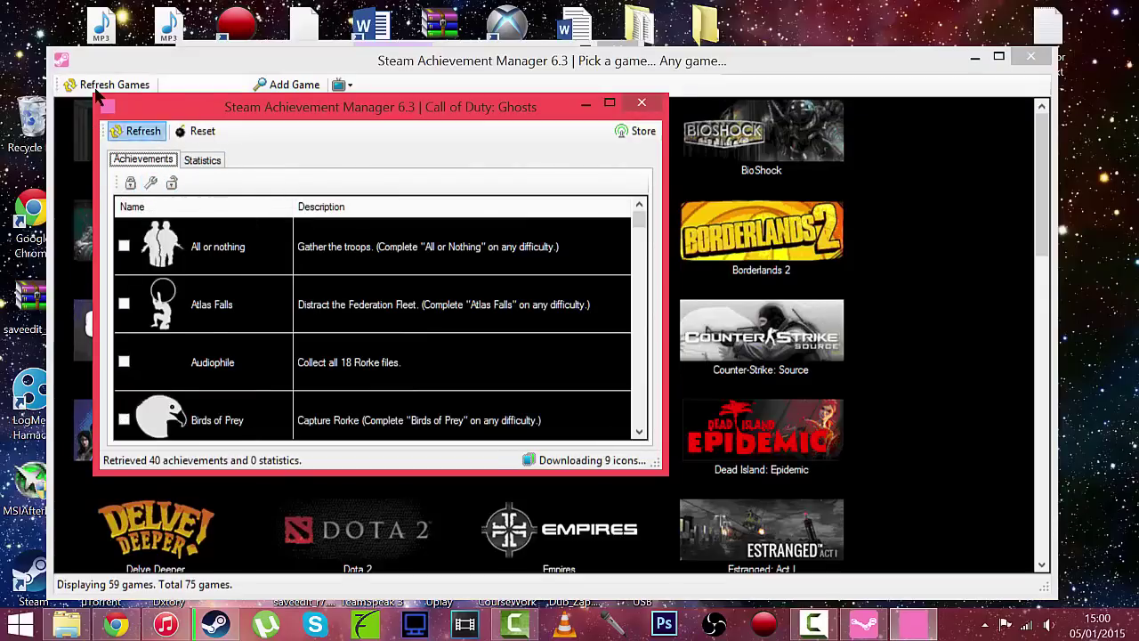
Step: Unlock Atlas Falls, All or nothing, Audiophile, Birds of Prey, Cog in the machine, David & Goliath and Deep Freeze
click(267, 301)
click(224, 246)
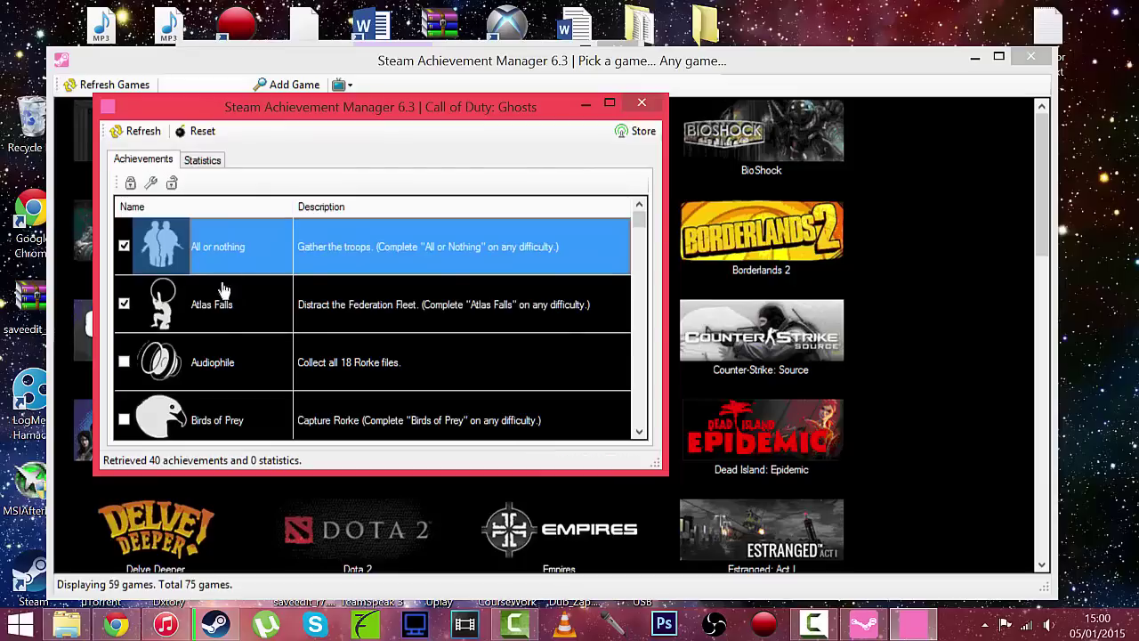
click(224, 351)
click(217, 424)
scroll(240, 374, down, 3)
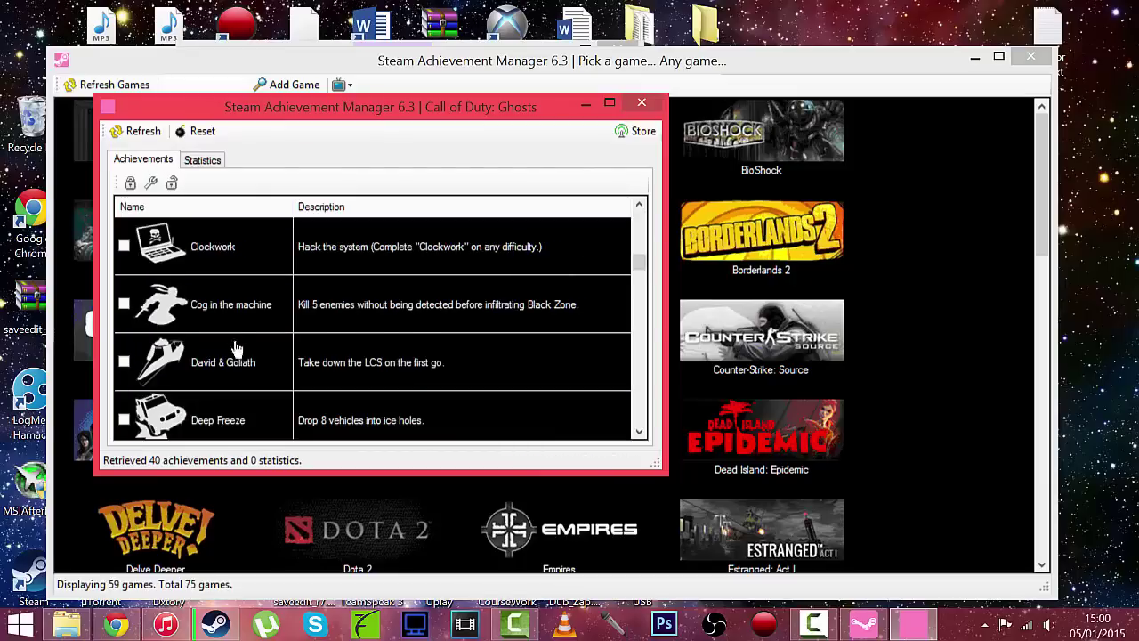
click(233, 307)
click(228, 370)
click(227, 418)
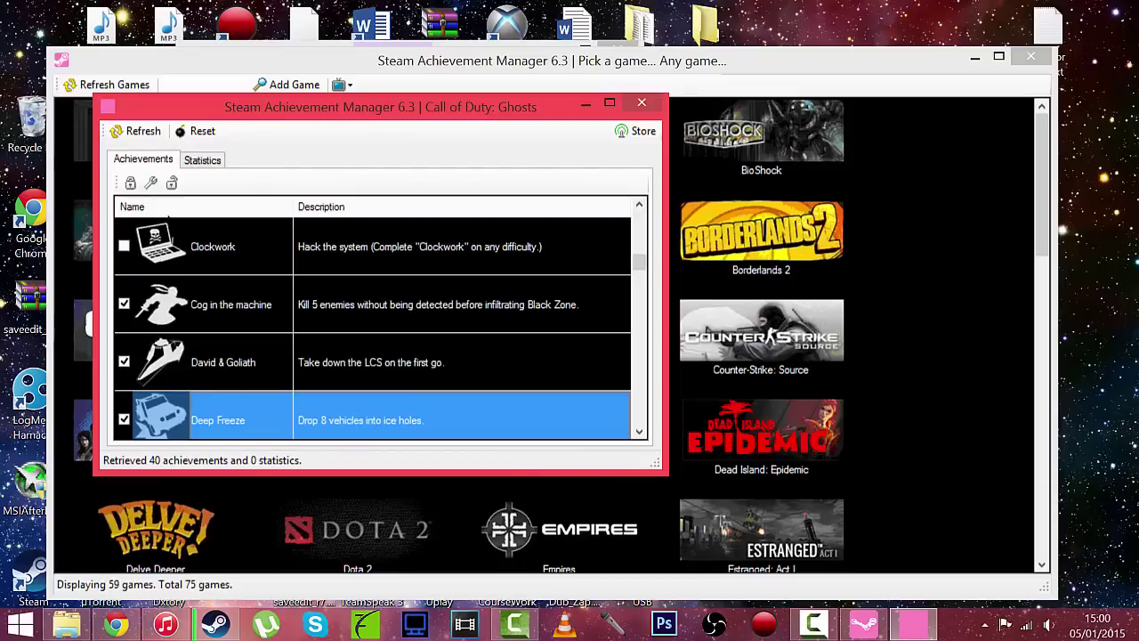
click(614, 131)
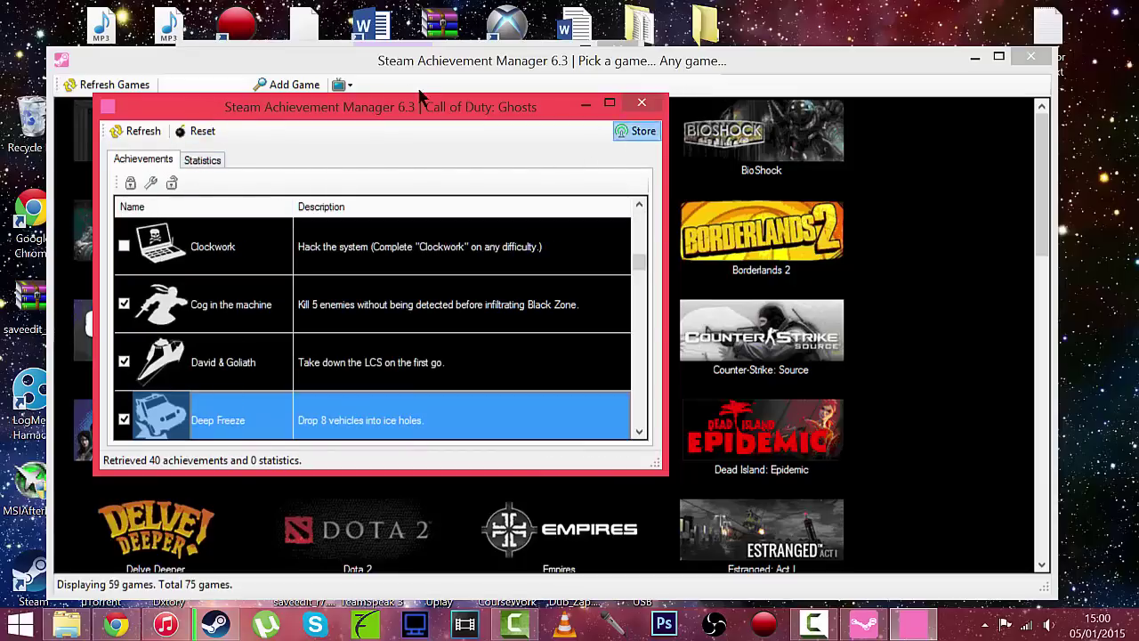
click(655, 381)
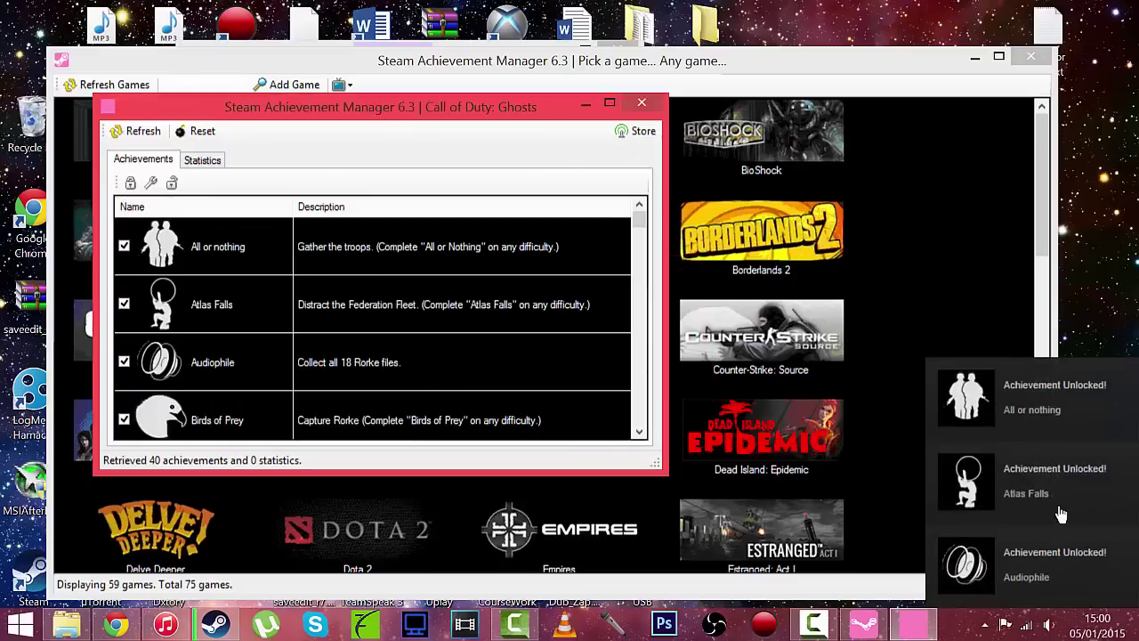